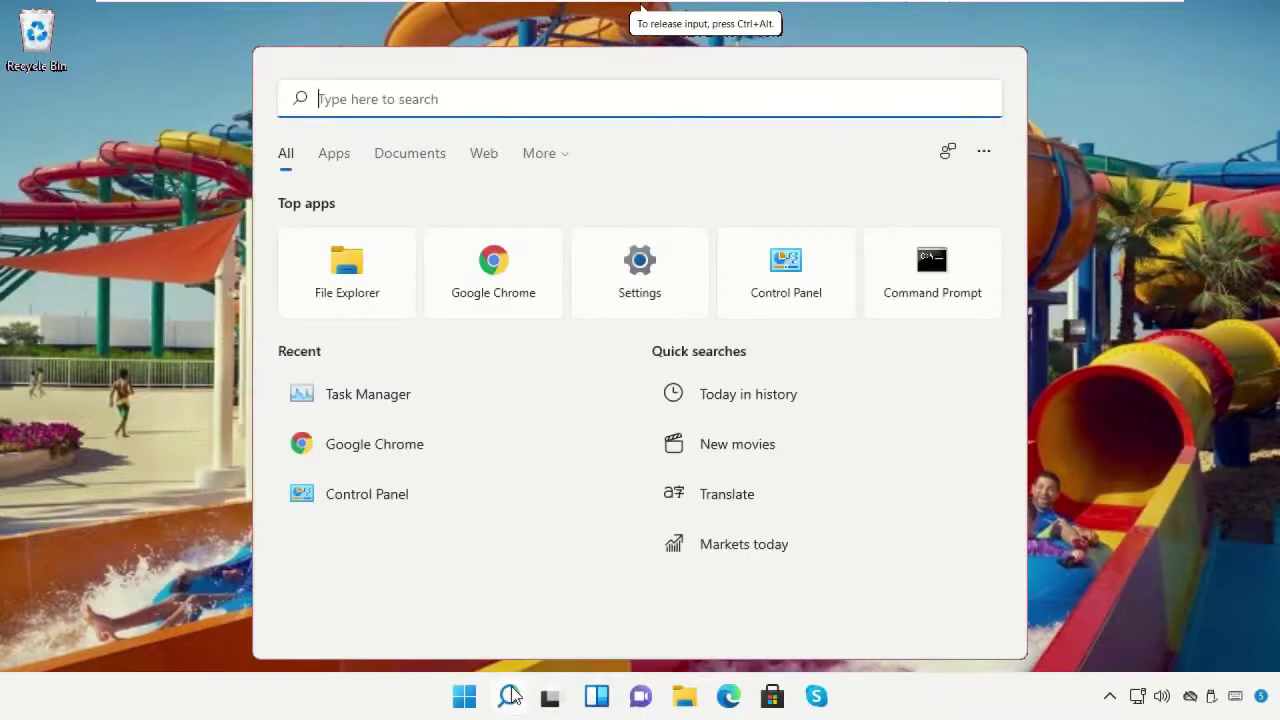
Find and open Task Manager, start a new task and browse for its program file.
text(task man)
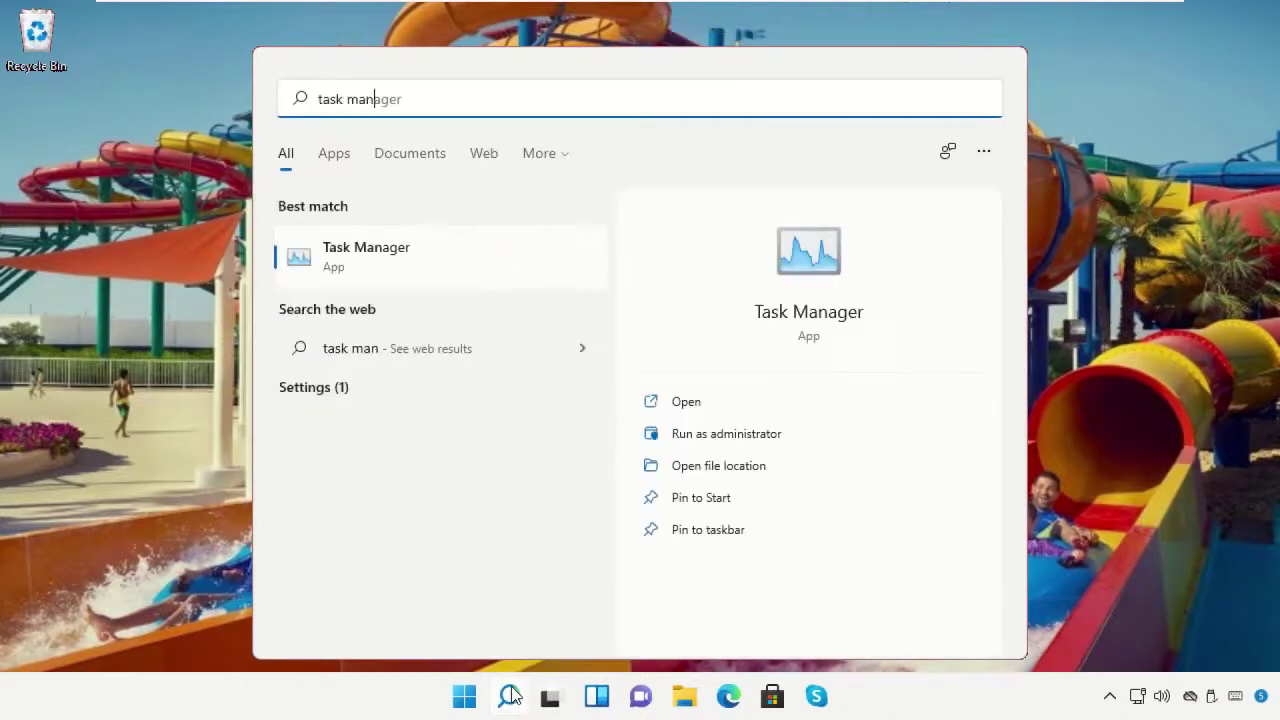
text(ger)
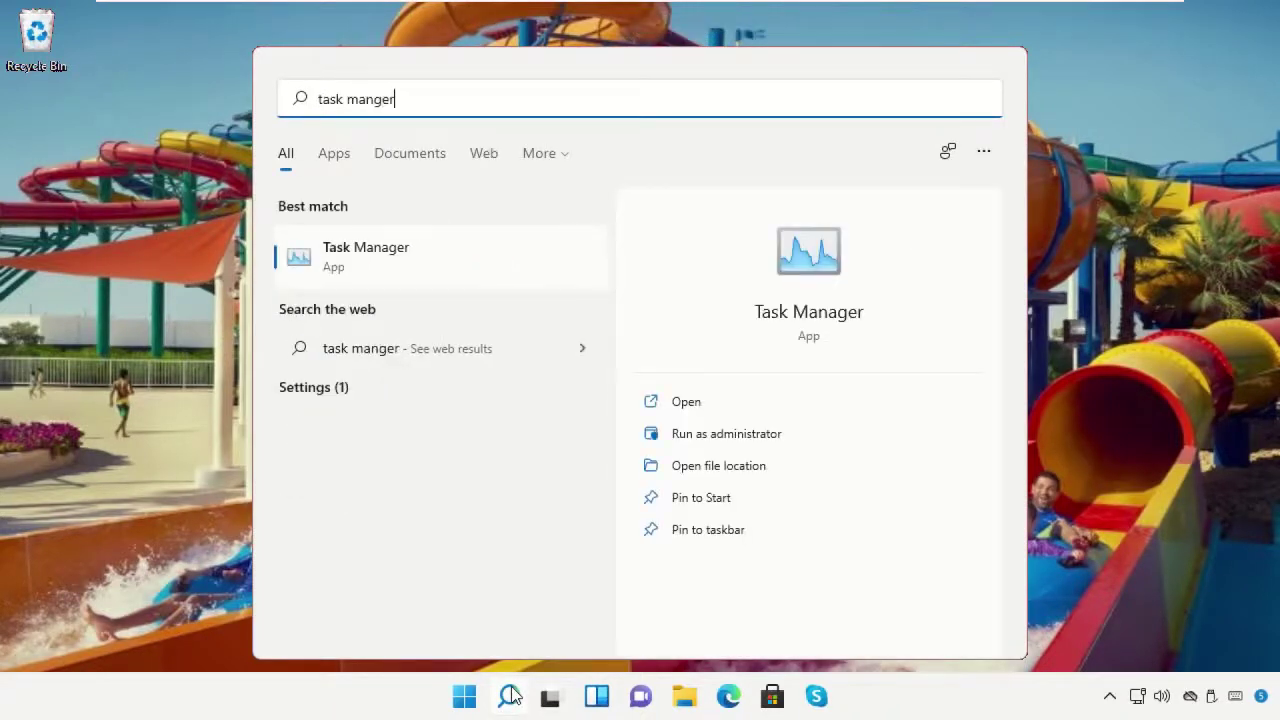
click(365, 262)
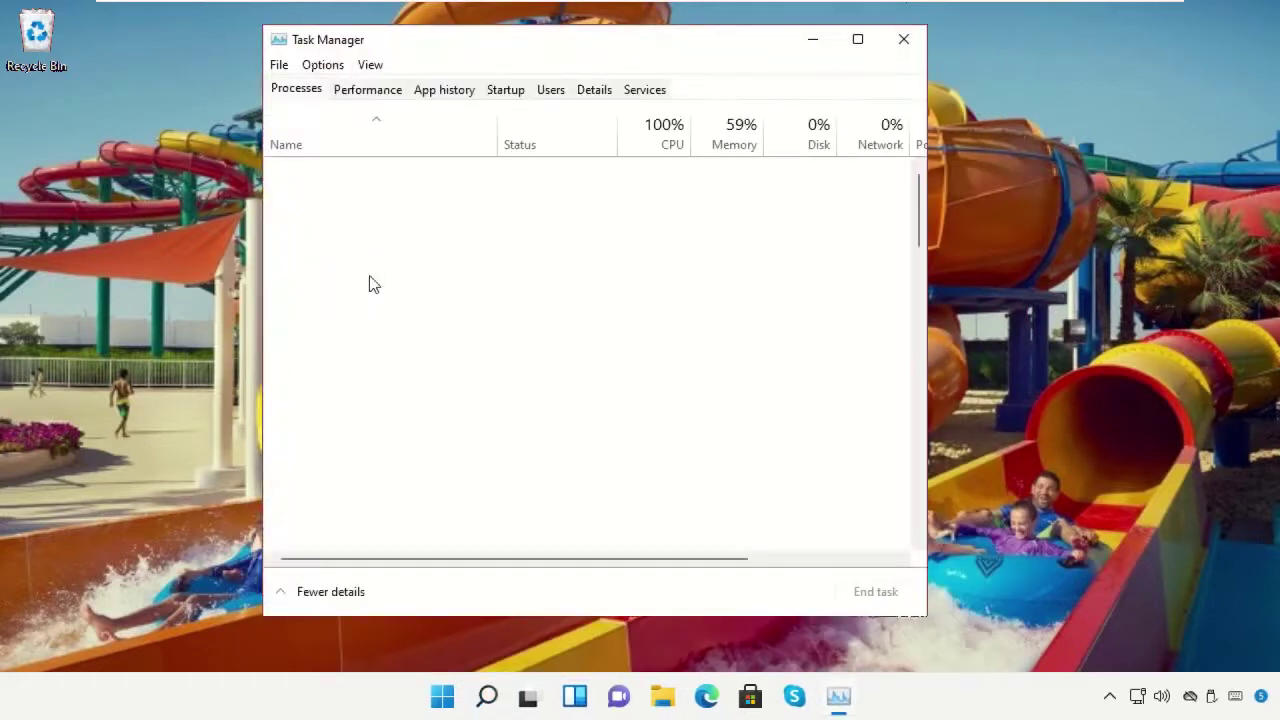
click(279, 66)
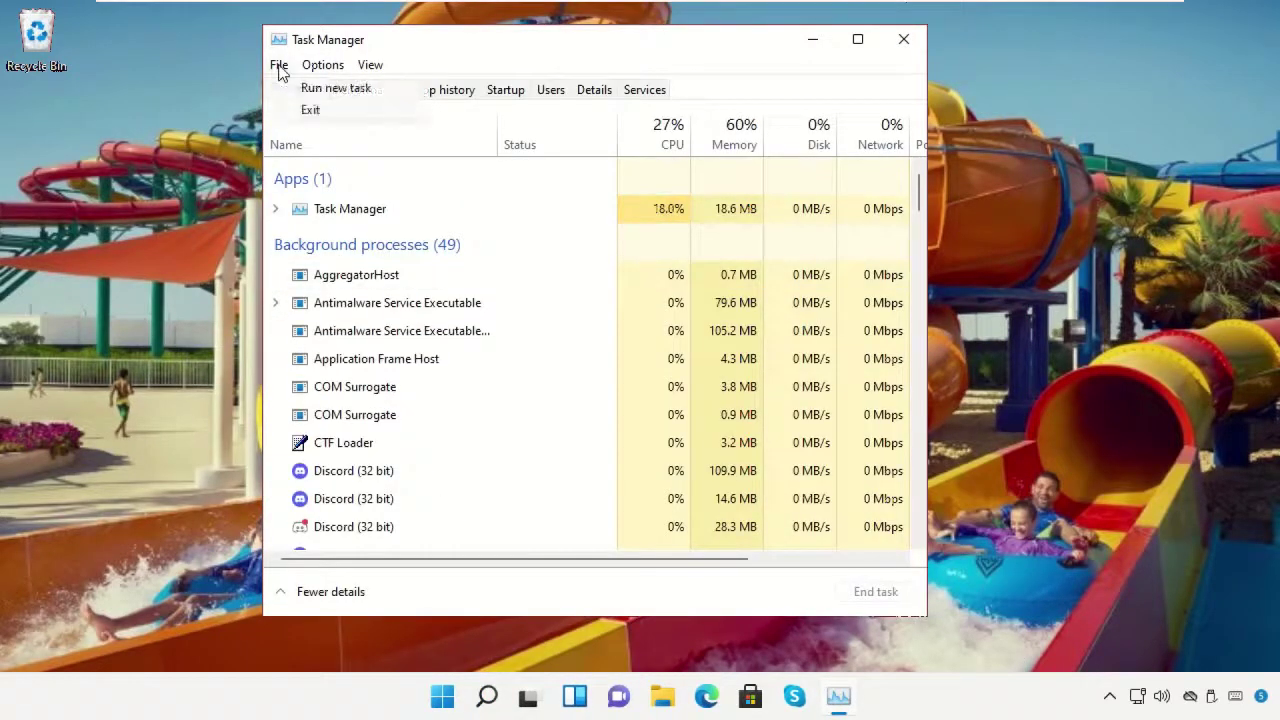
click(303, 91)
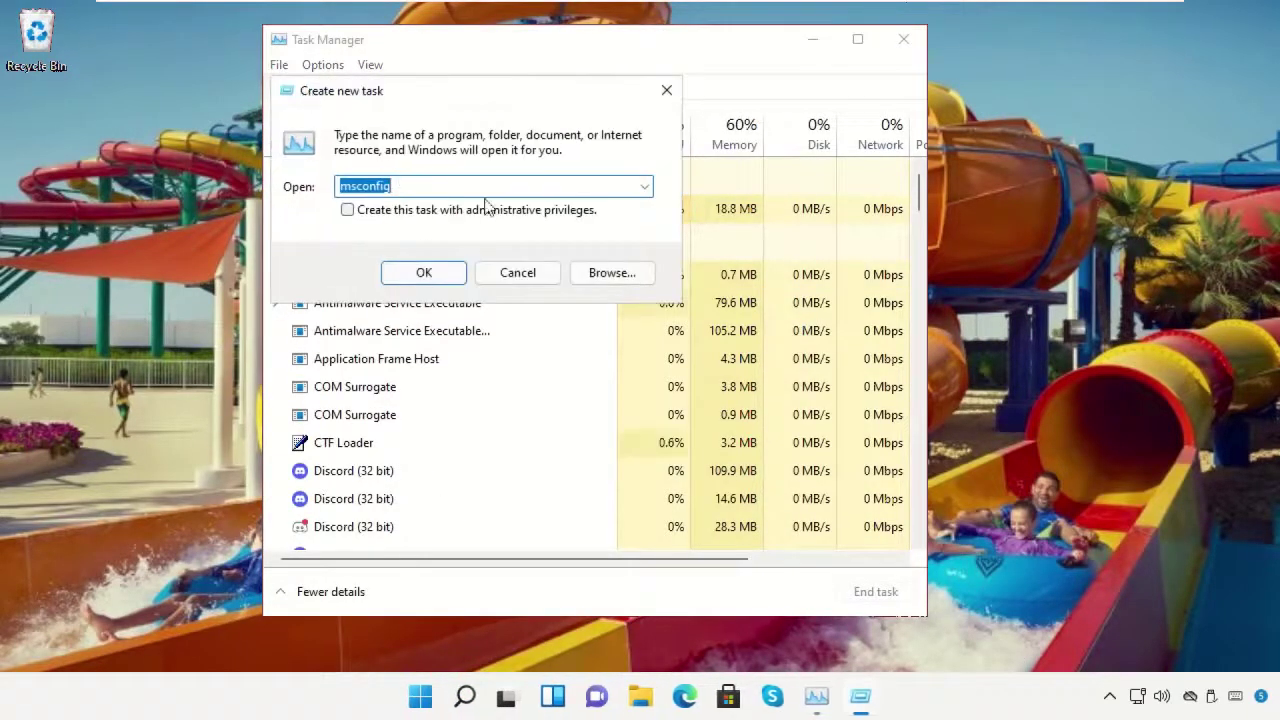
click(614, 276)
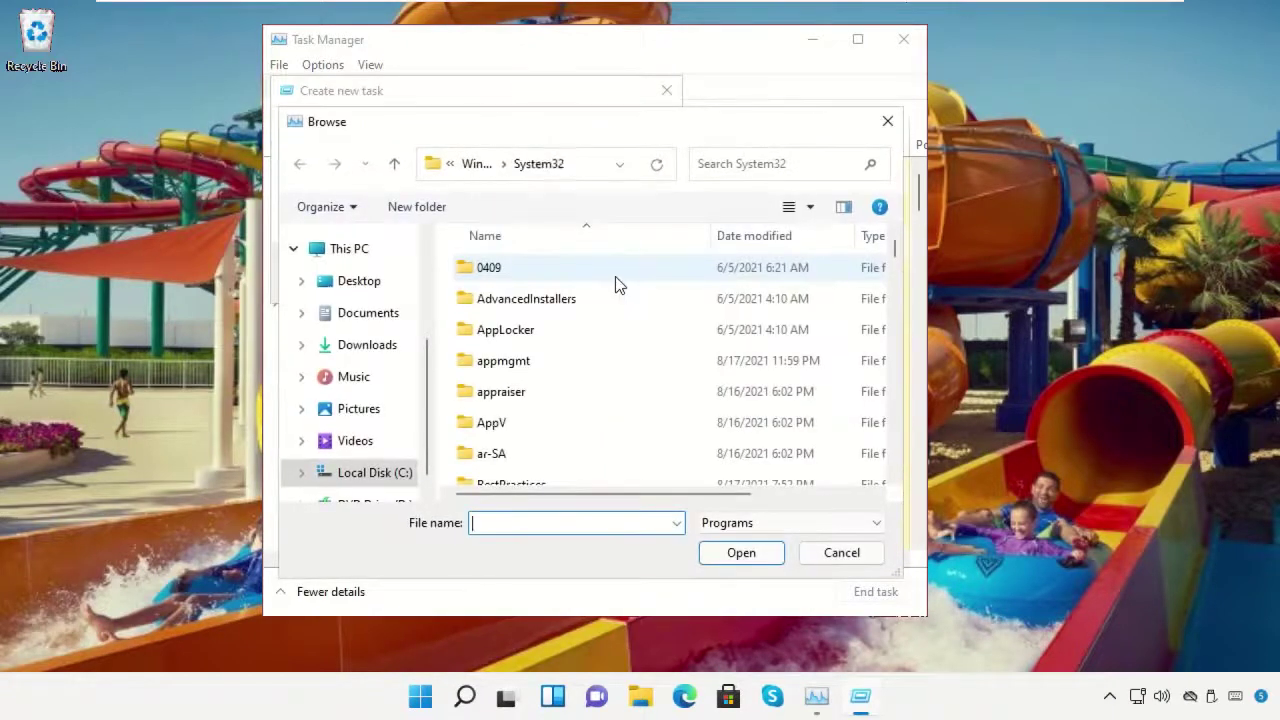
Go to the System32 folder inside Windows on Local Disk (C:) in the file browser.
click(380, 478)
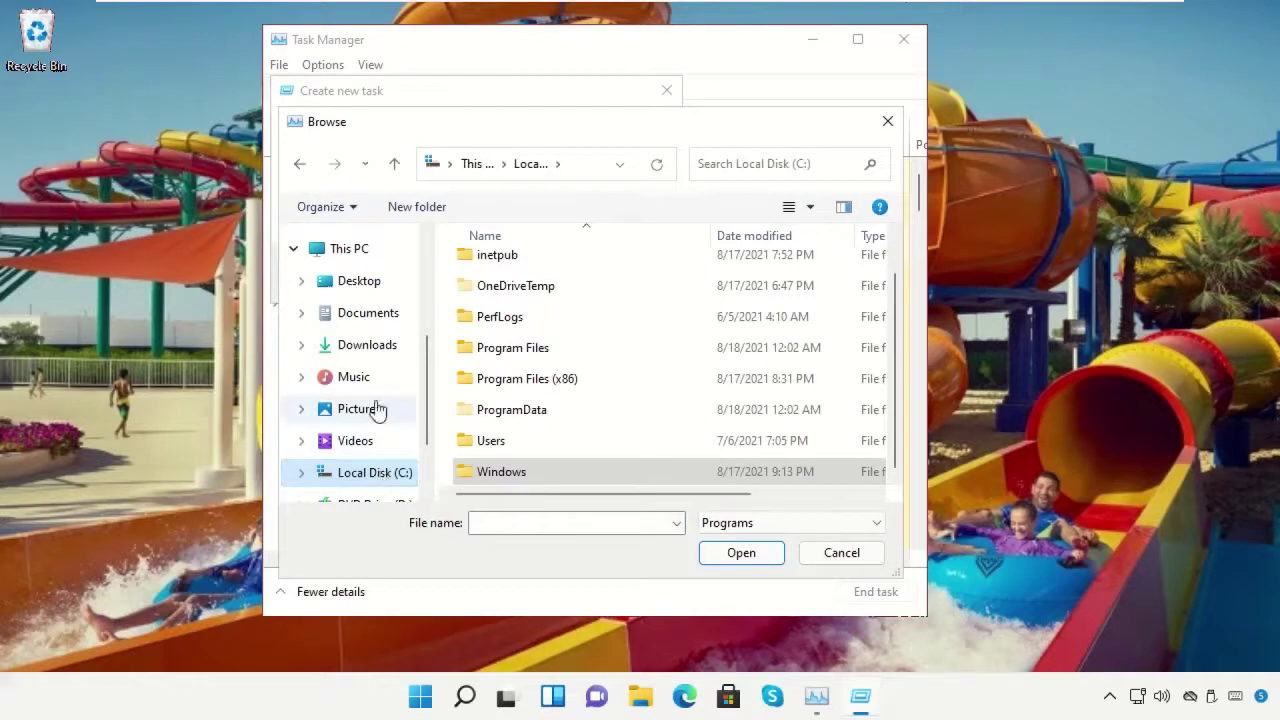
click(358, 251)
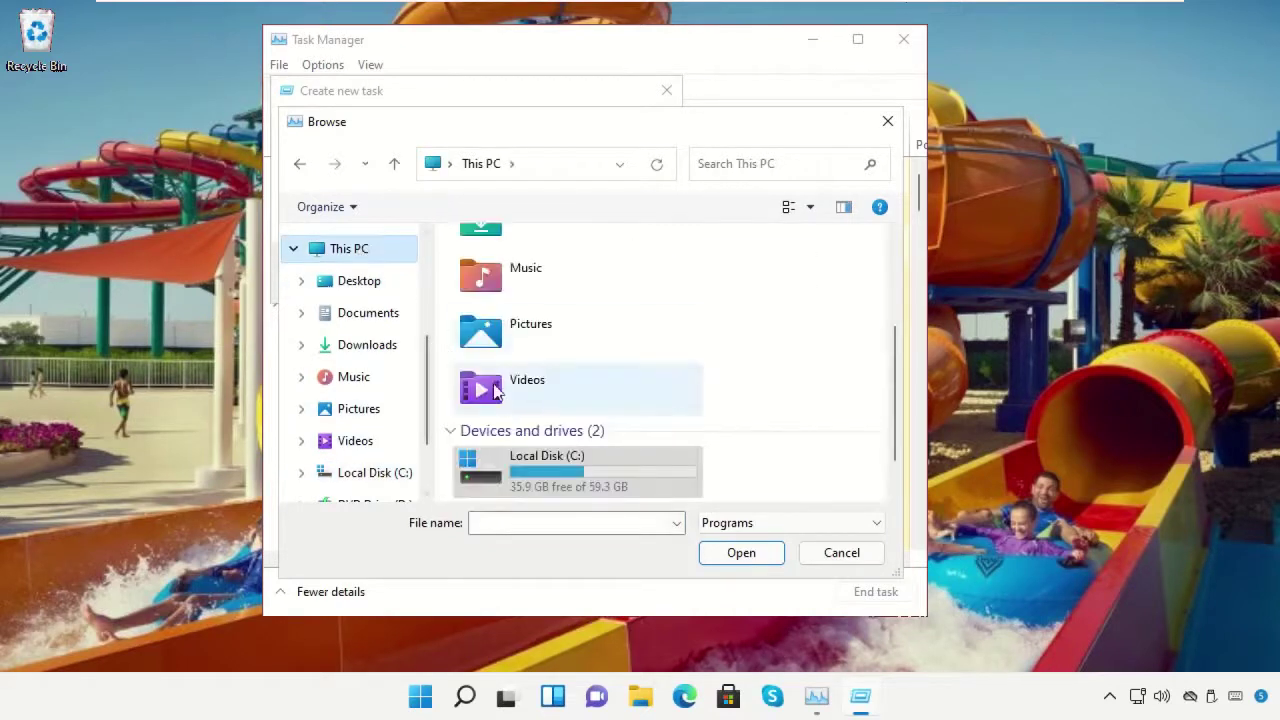
double_click(545, 465)
scroll(548, 425, down, 1)
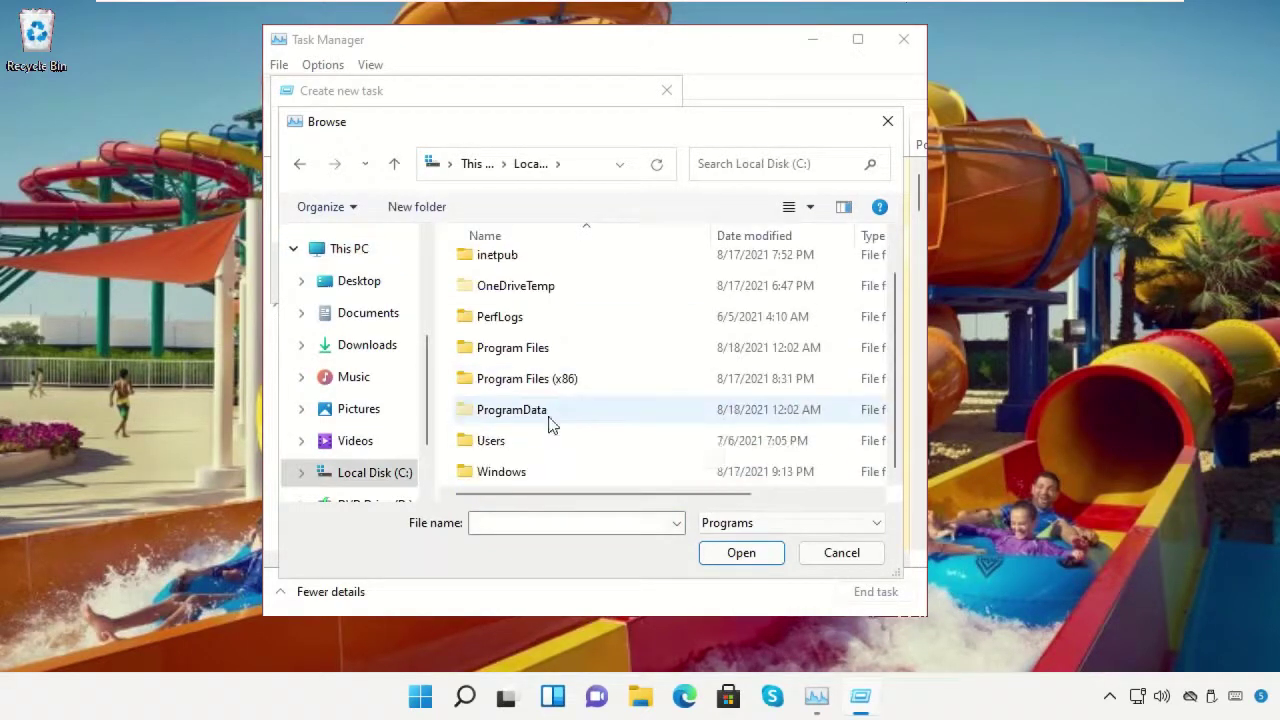
double_click(530, 472)
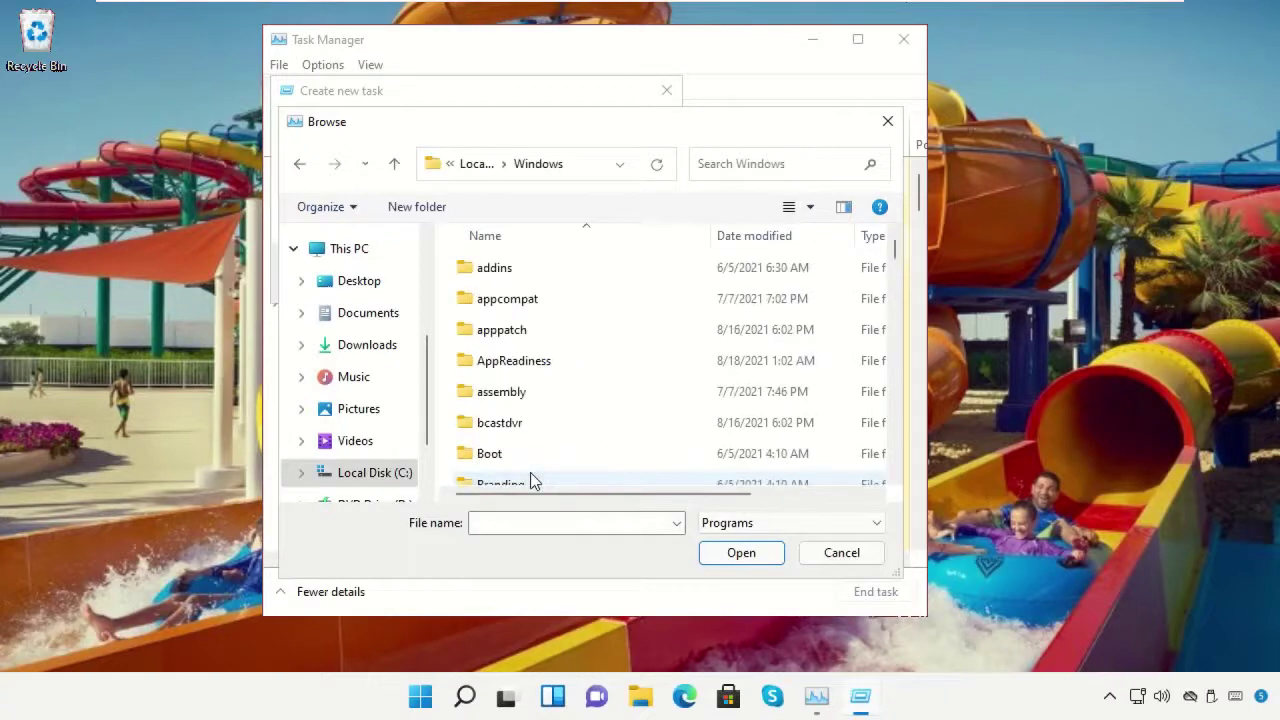
scroll(527, 407, down, 2)
scroll(527, 407, down, 10)
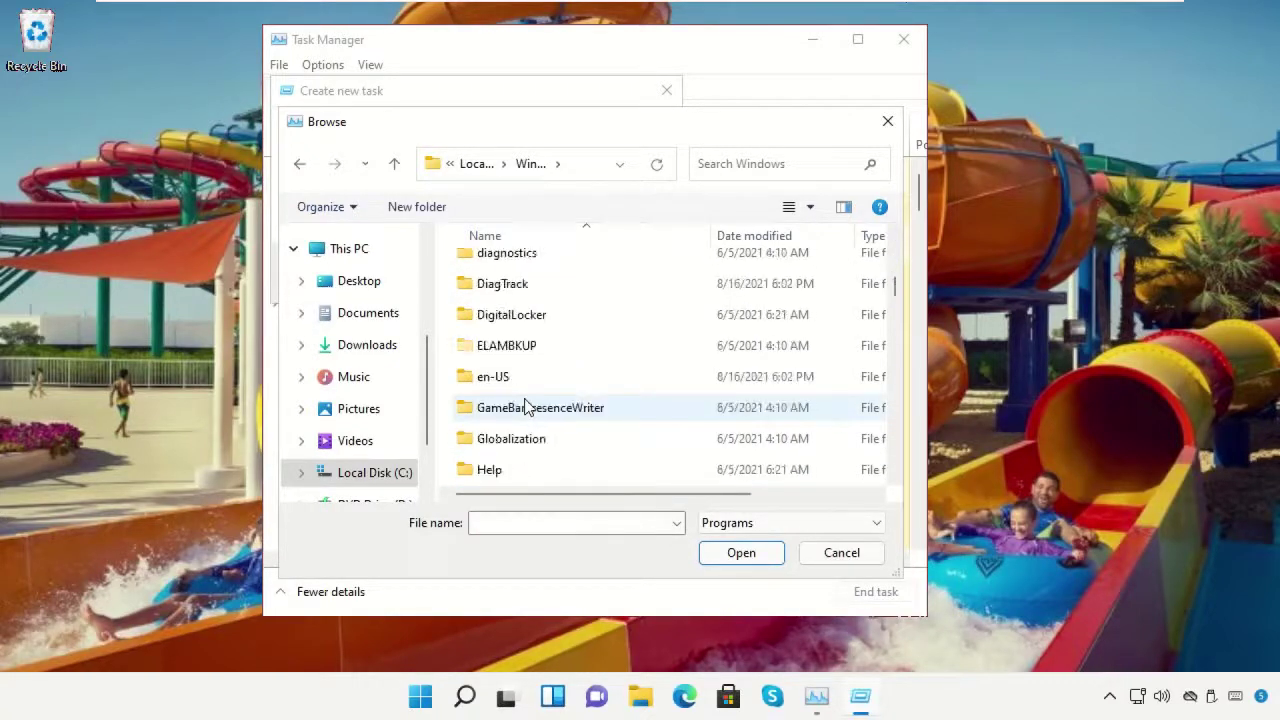
scroll(527, 407, down, 7)
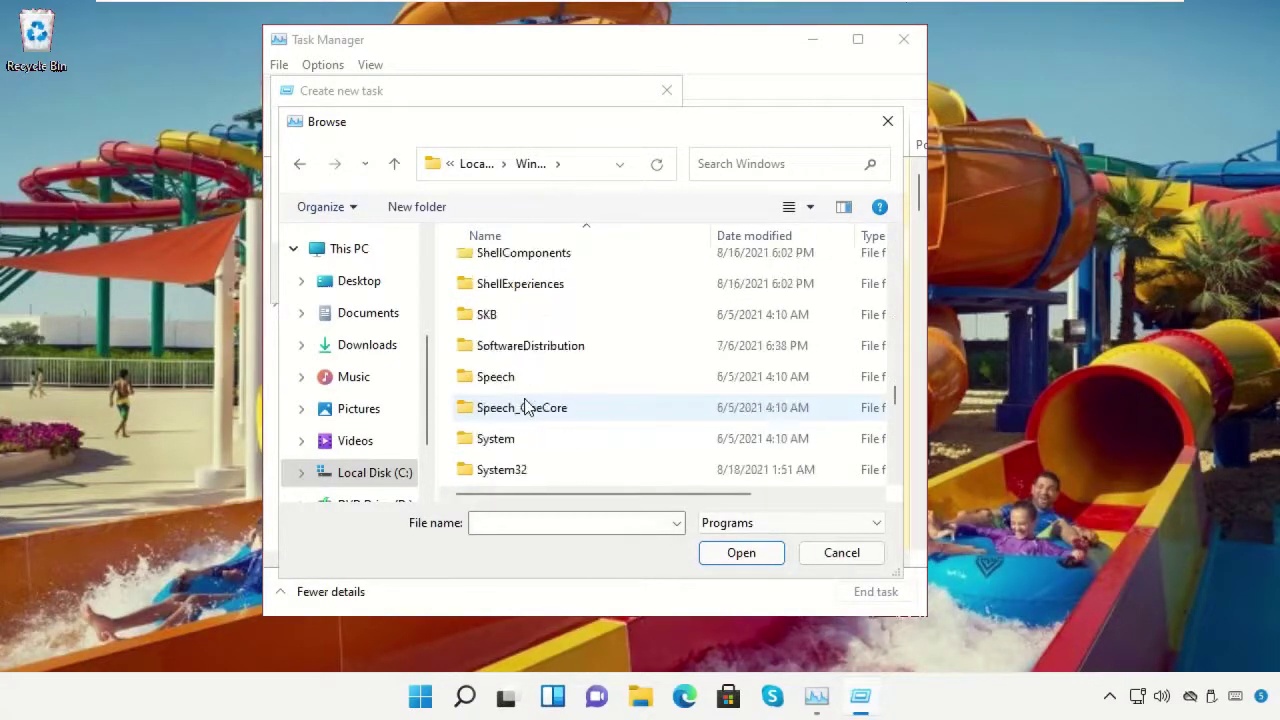
click(503, 384)
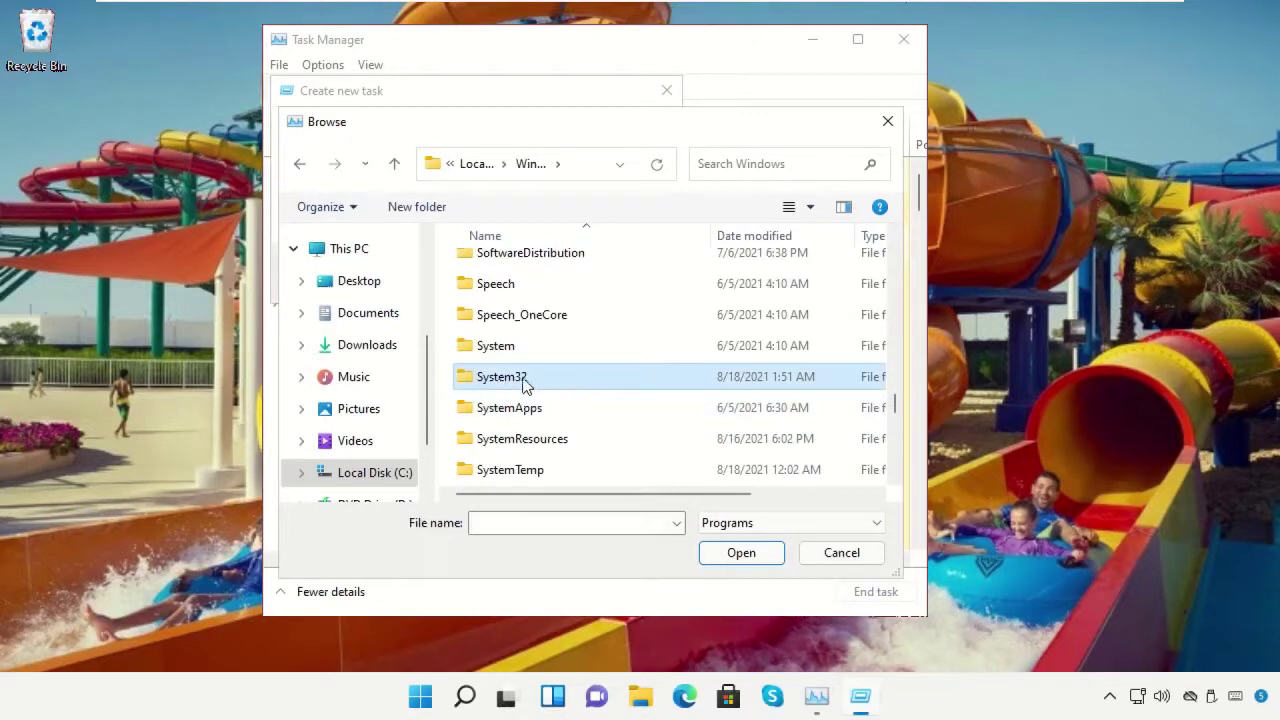
click(741, 555)
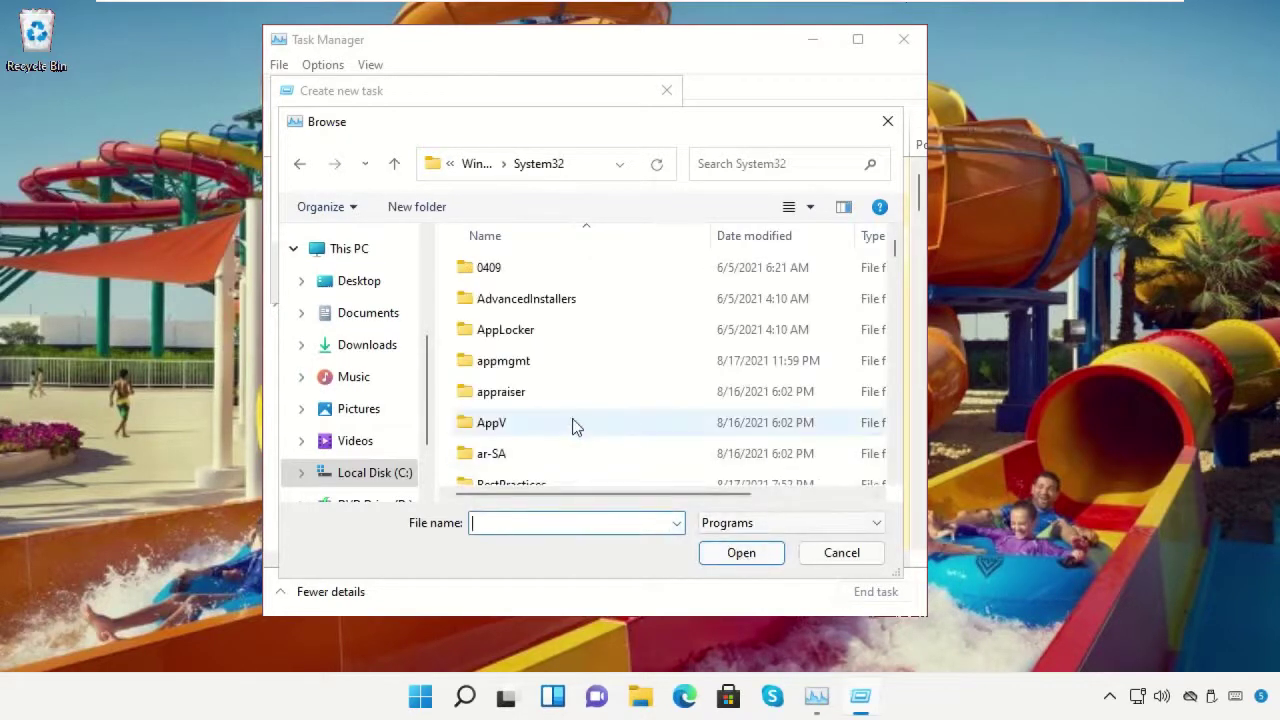
Pick the cmd program from the System32 folder as the new task's program.
scroll(541, 410, down, 4)
text(change)
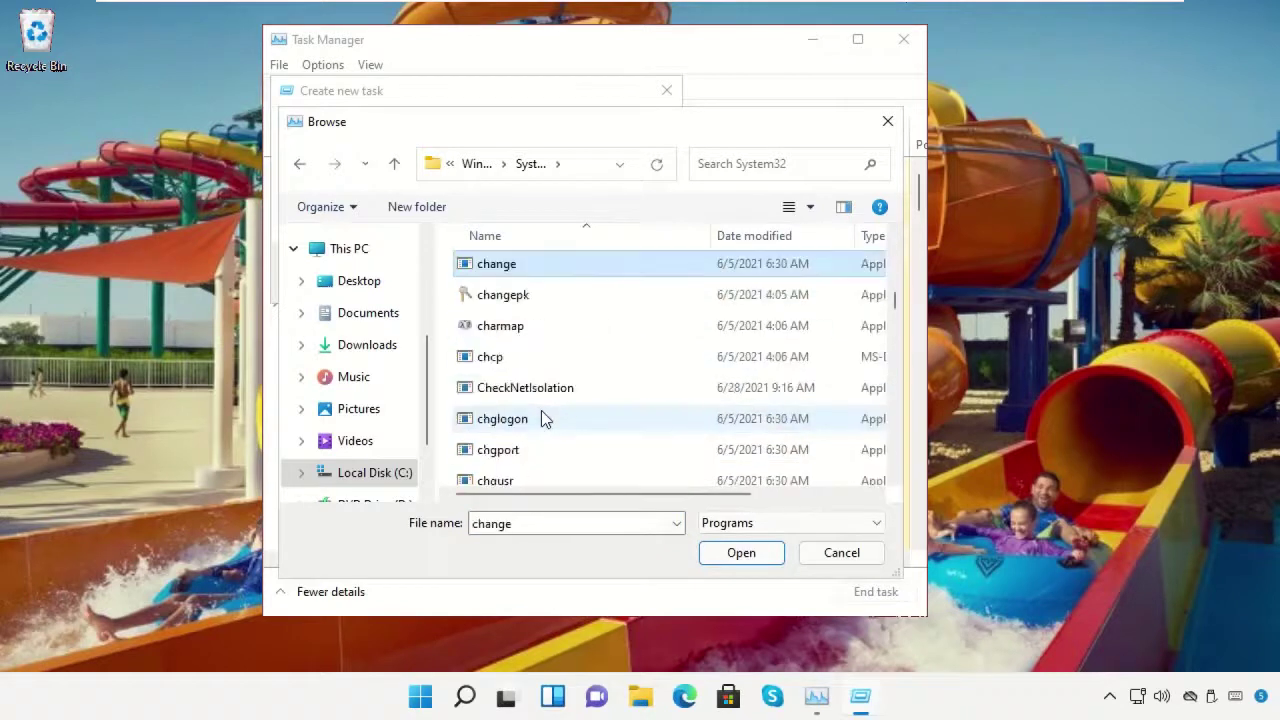
scroll(541, 410, down, 5)
scroll(541, 410, up, 1)
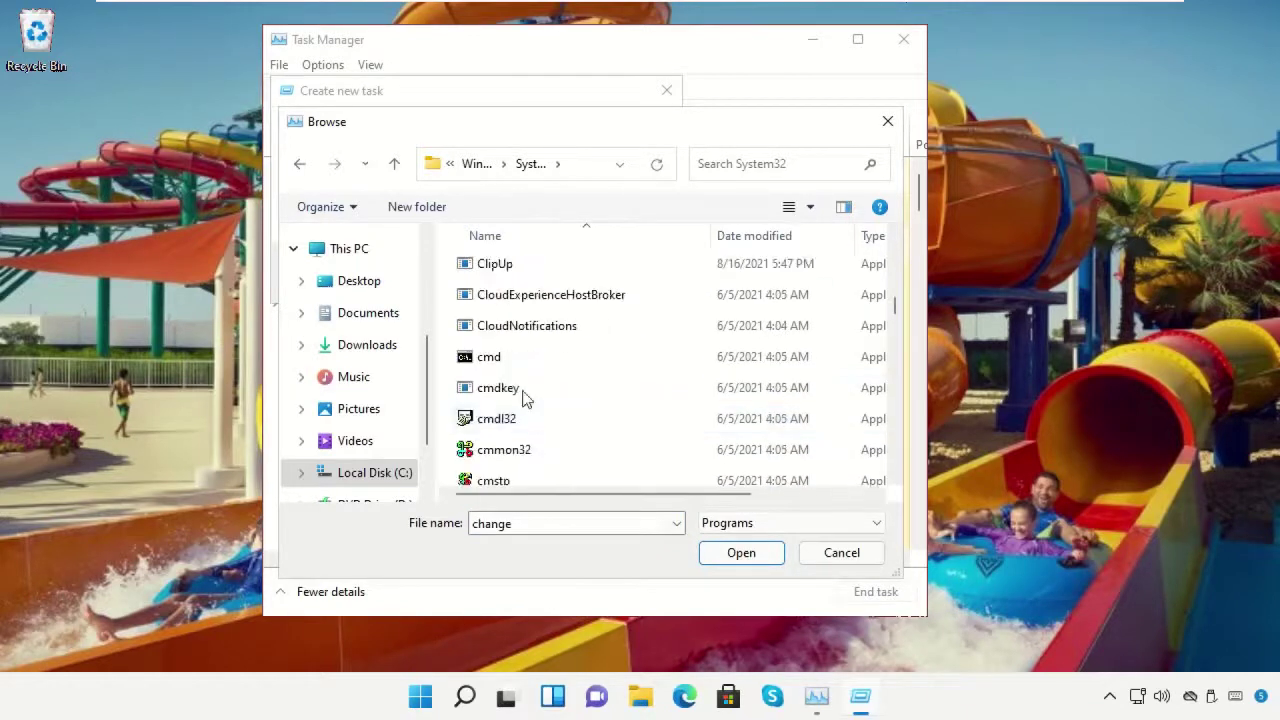
click(502, 366)
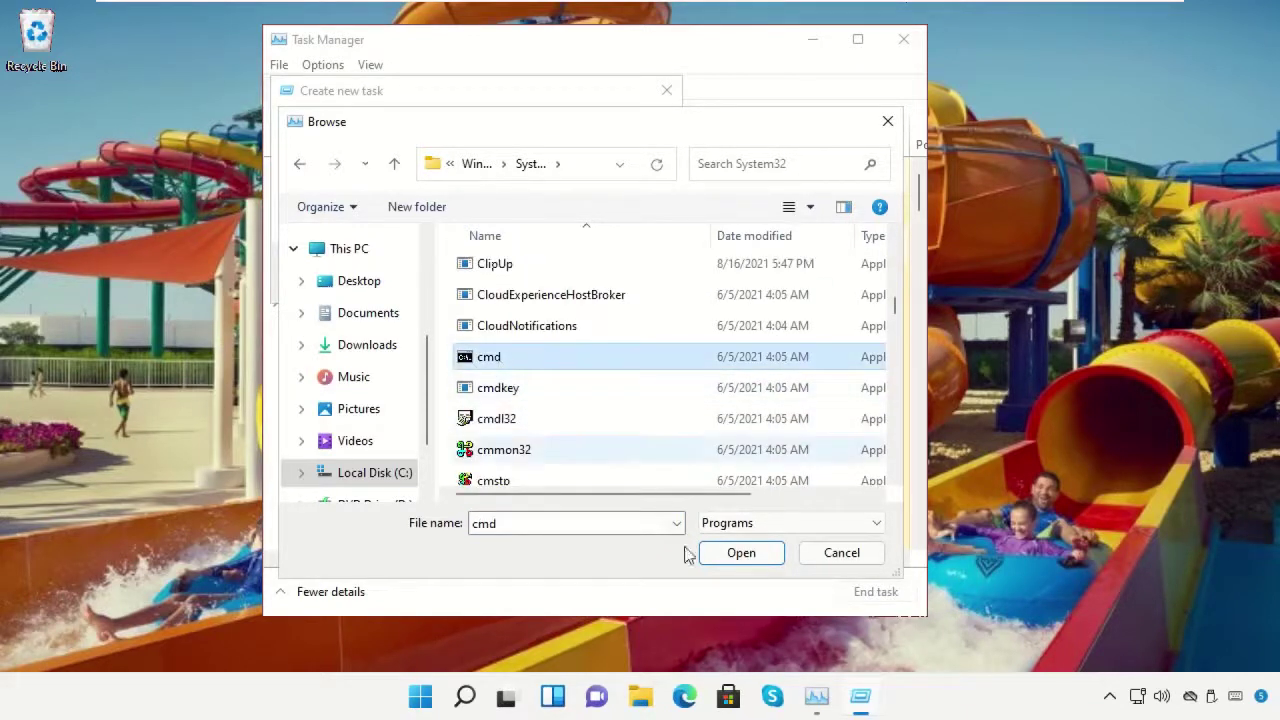
click(737, 553)
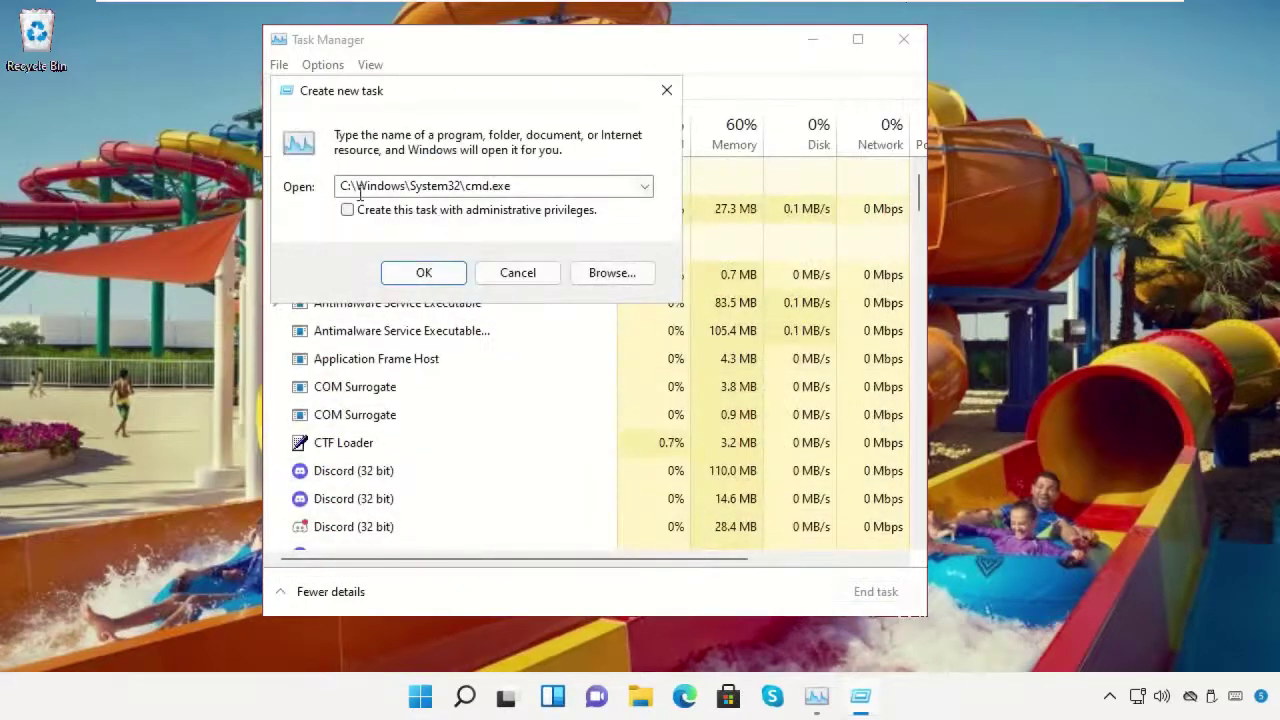
Run cmd.exe with administrative privileges, and close Task Manager to leave the command window clear.
click(348, 212)
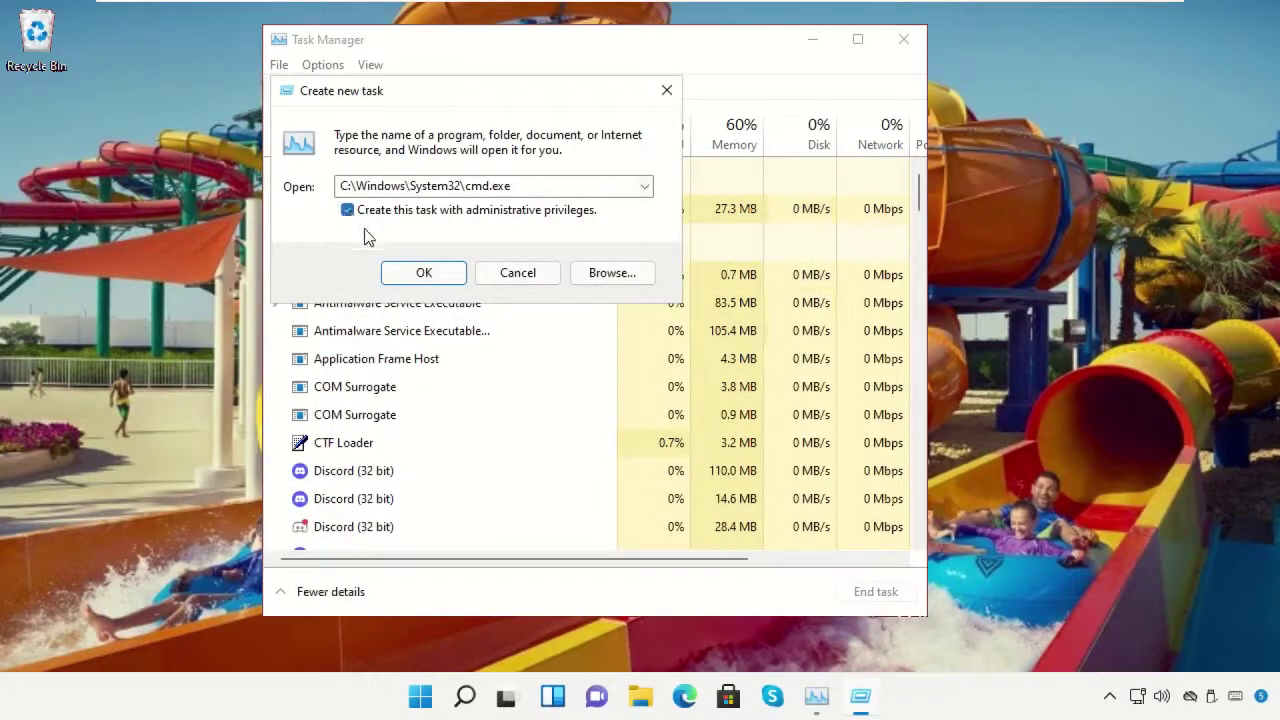
click(424, 274)
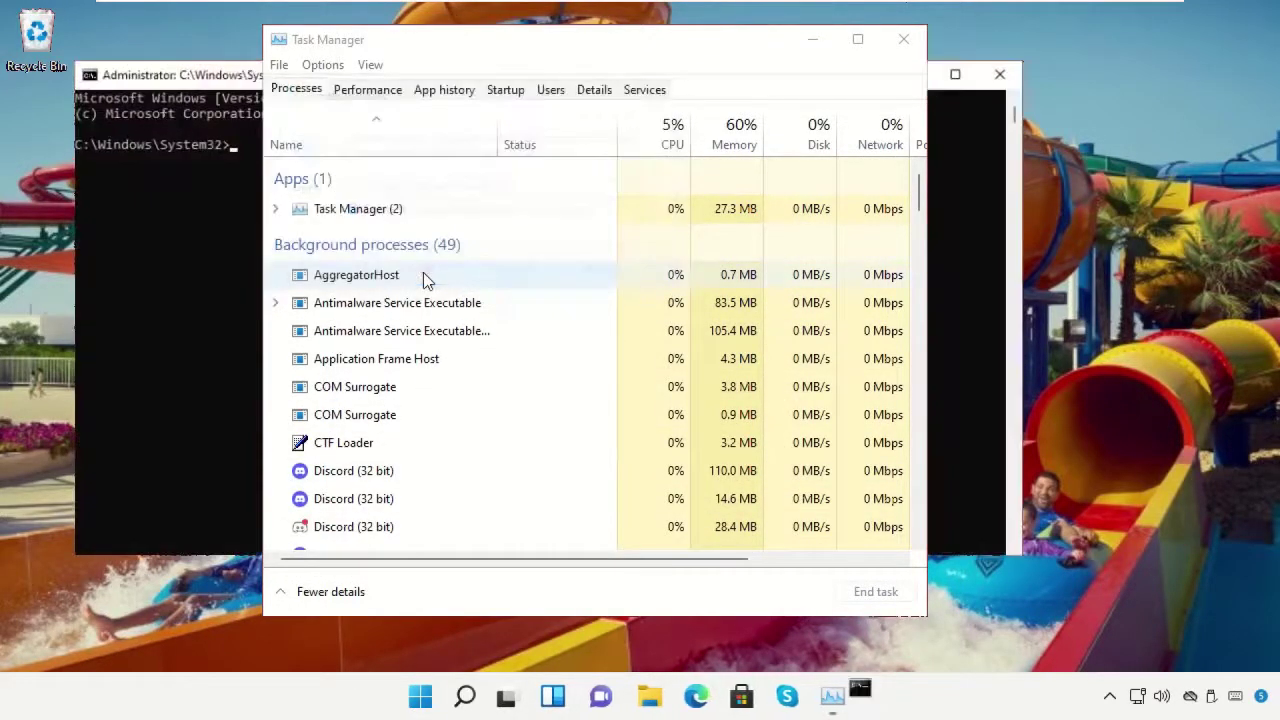
click(906, 41)
drag(60, 52, 304, 137)
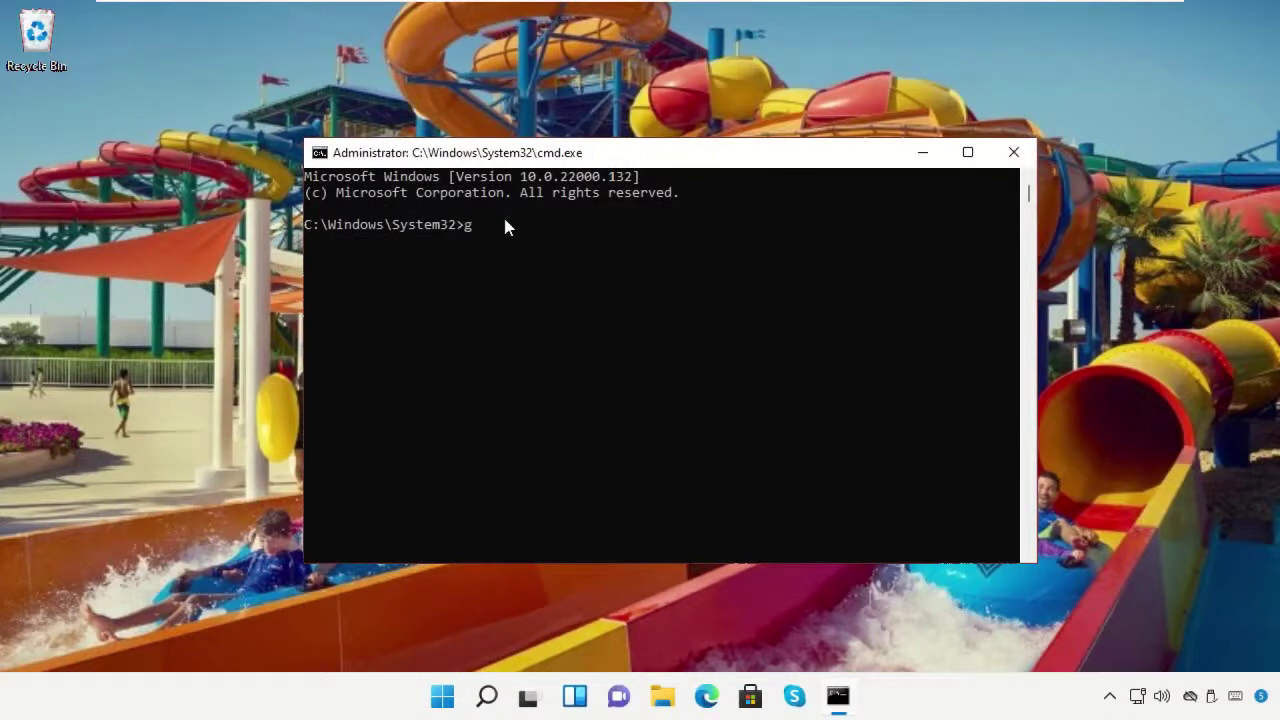
Run the gpupdate command in the administrator command window and close it with exit.
text(gpupdate)
key(Return)
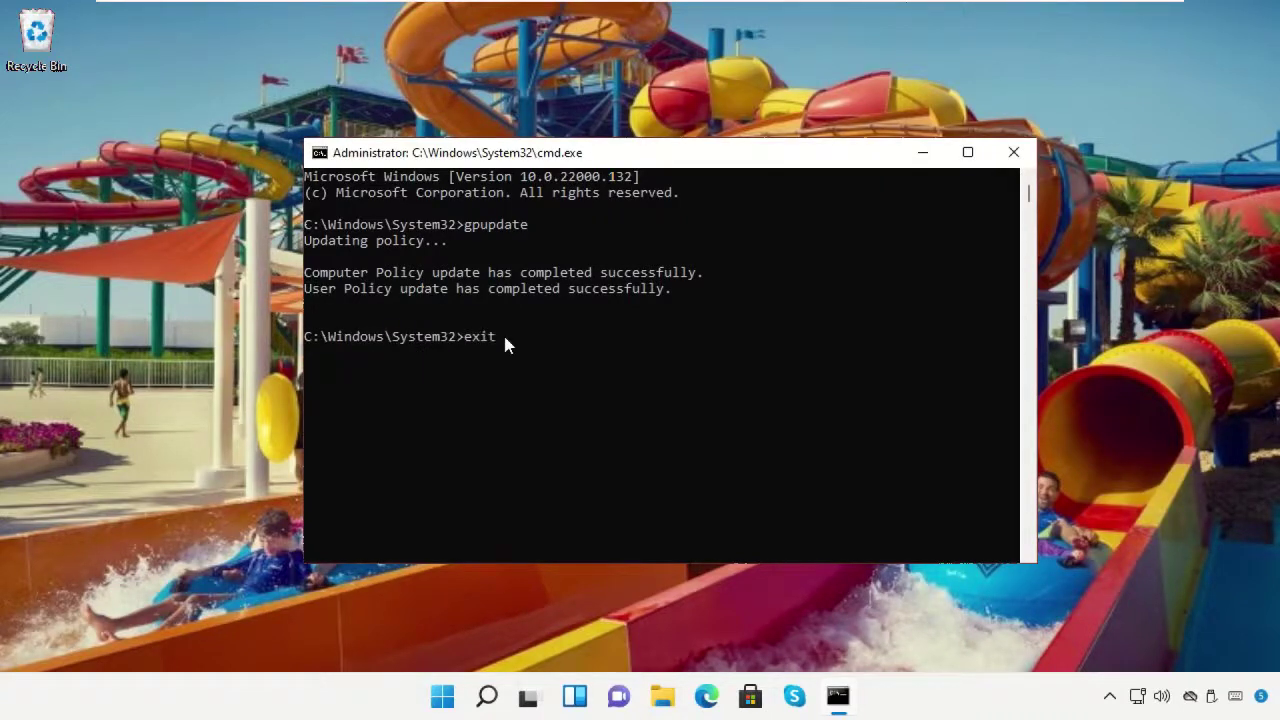
key(Return)
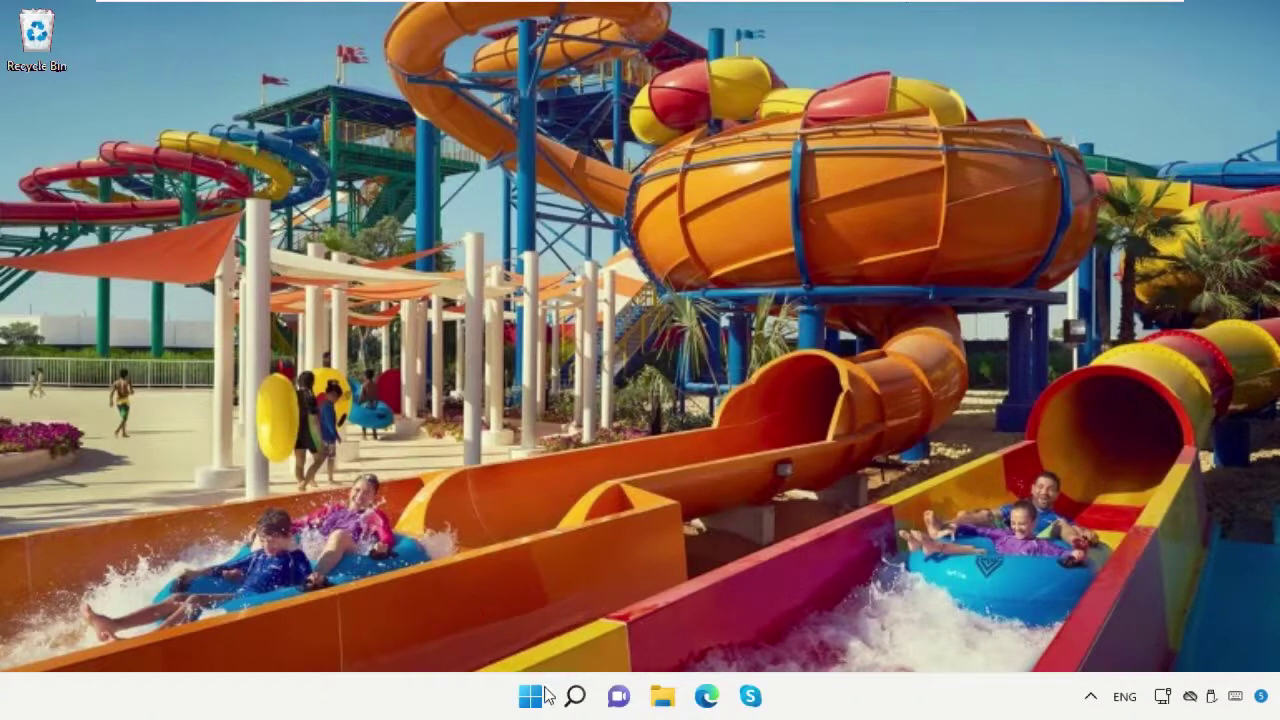
Search Windows for Troubleshoot Settings and open the list of other troubleshooters.
click(575, 697)
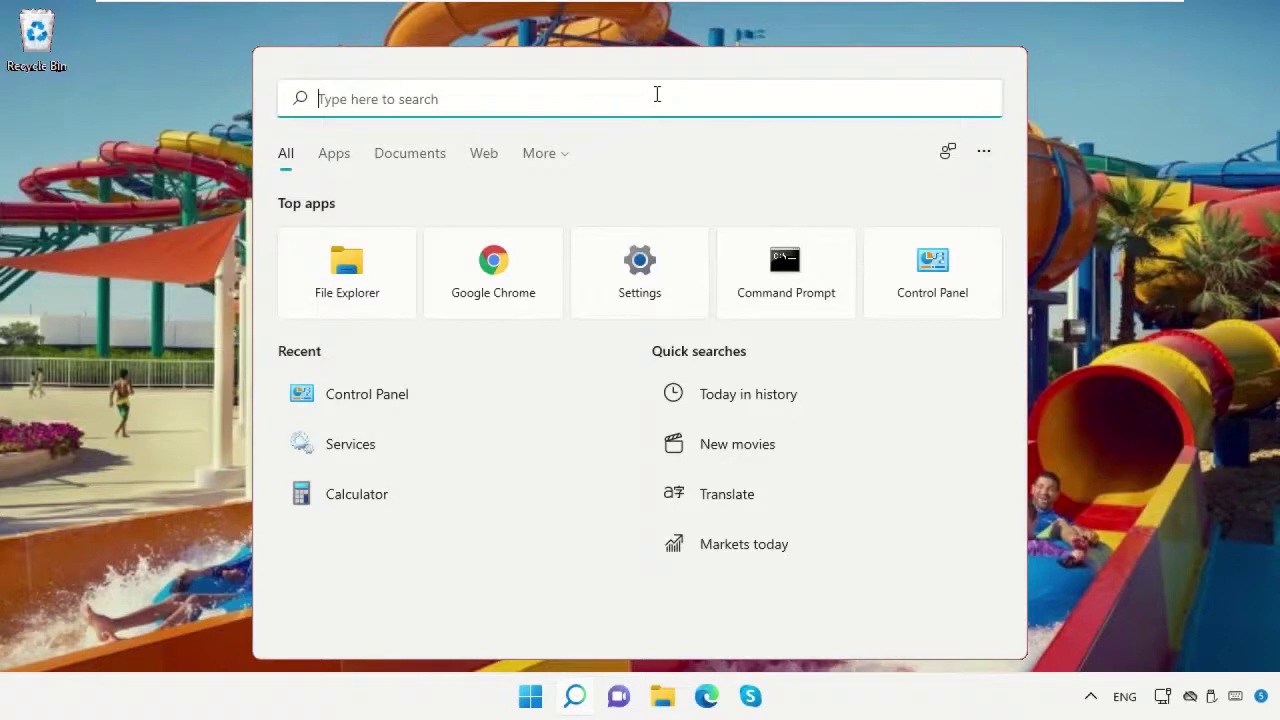
text(Troubleshoot Settings)
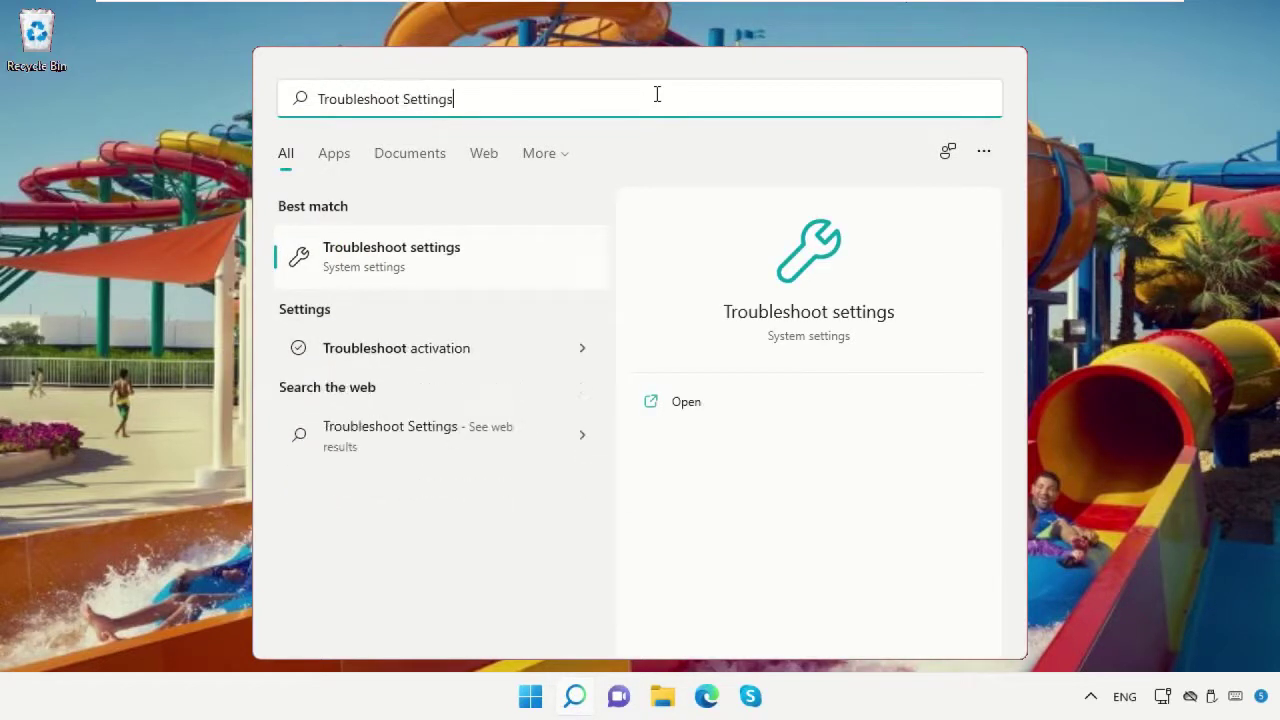
click(409, 255)
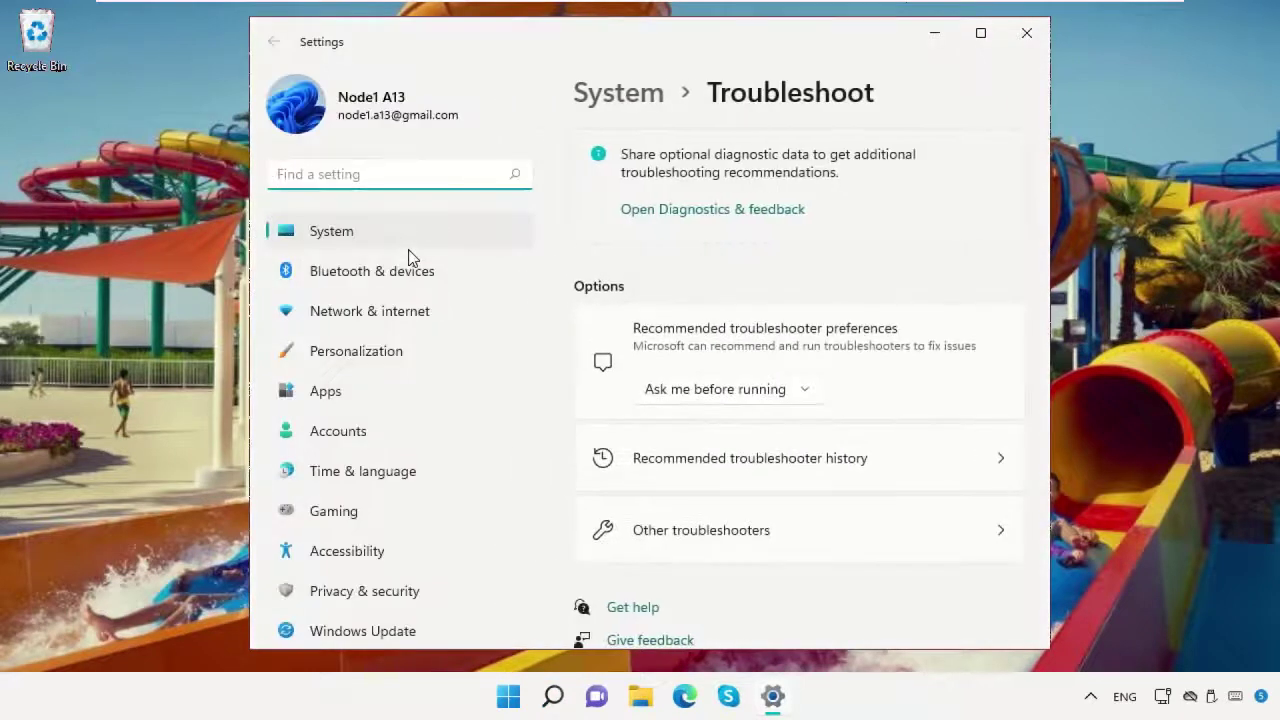
scroll(674, 286, down, 1)
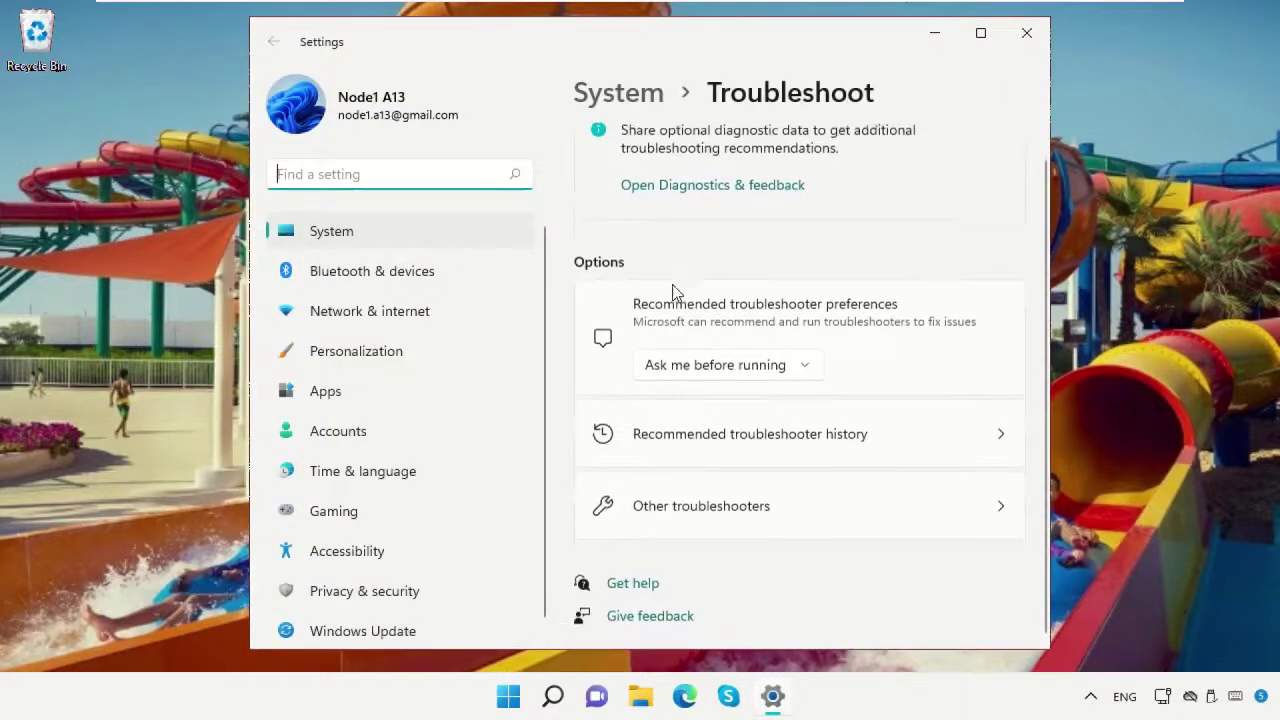
click(698, 507)
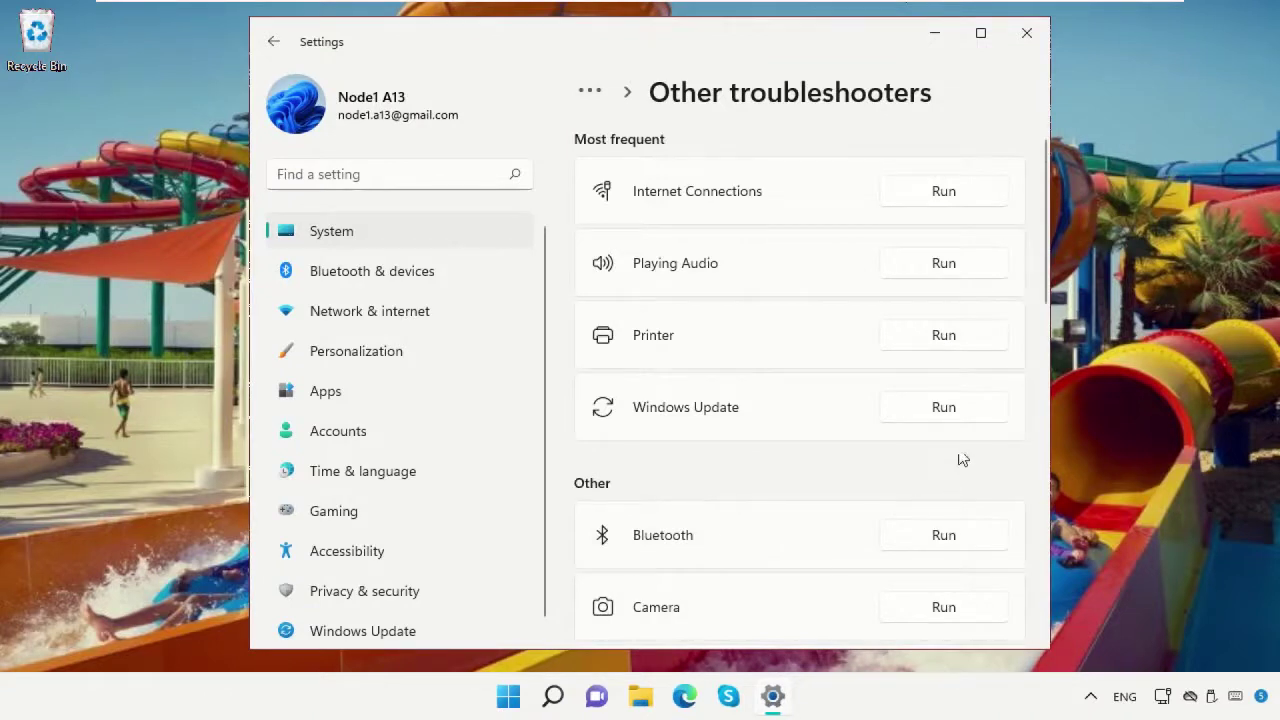
Run the Playing Audio troubleshooter, choose to open Audio Enhancements, and close the finished troubleshooter.
click(942, 265)
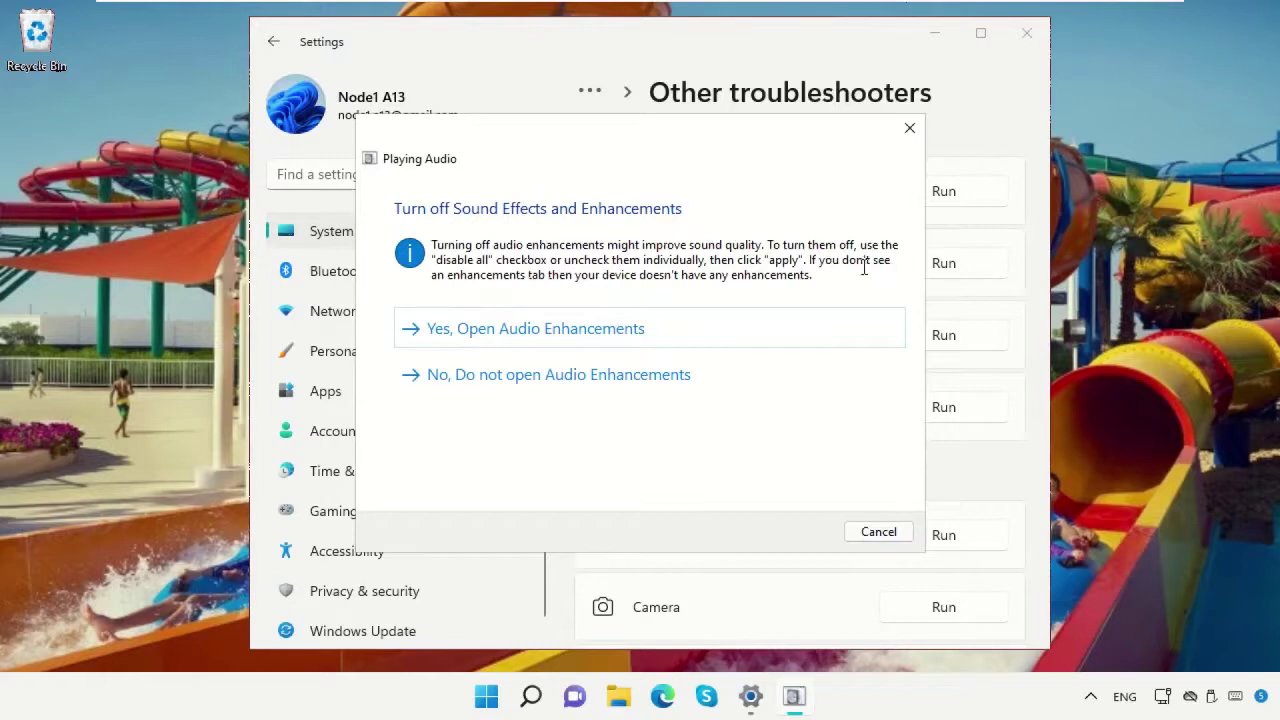
click(563, 335)
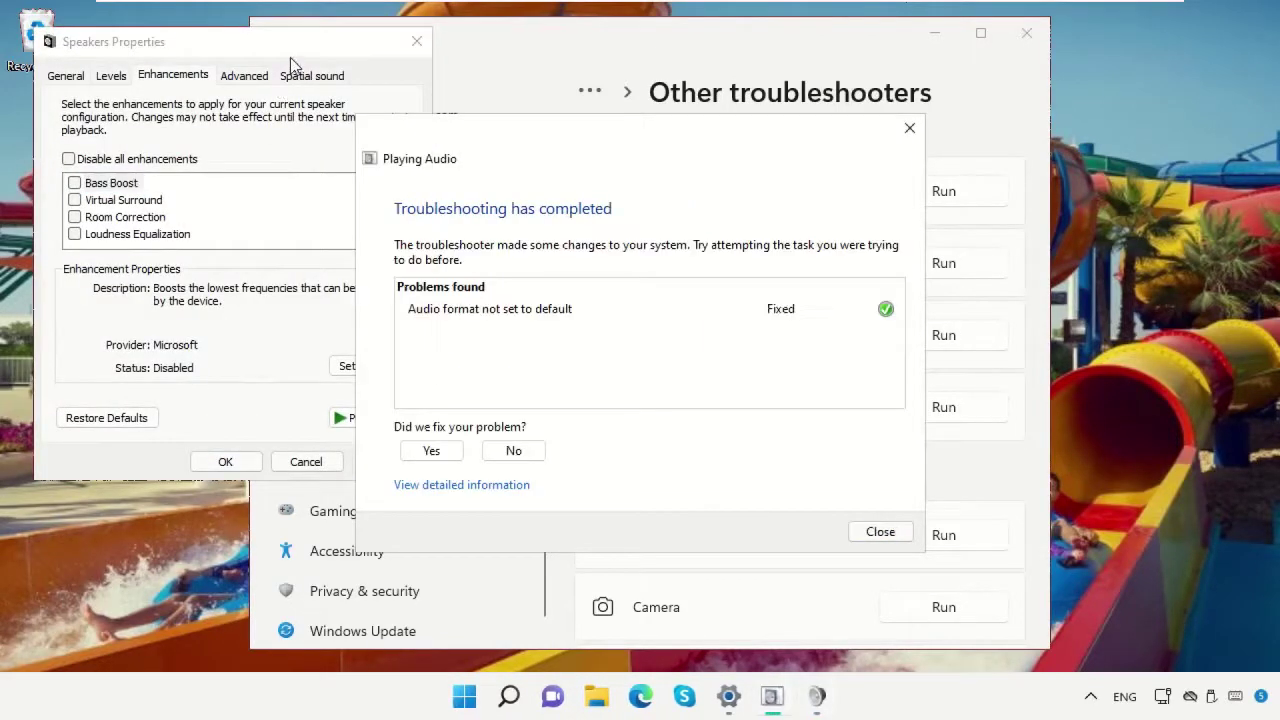
click(900, 140)
Disable all enhancements in the Speakers properties, apply the change, and close the Settings window.
drag(317, 68, 708, 78)
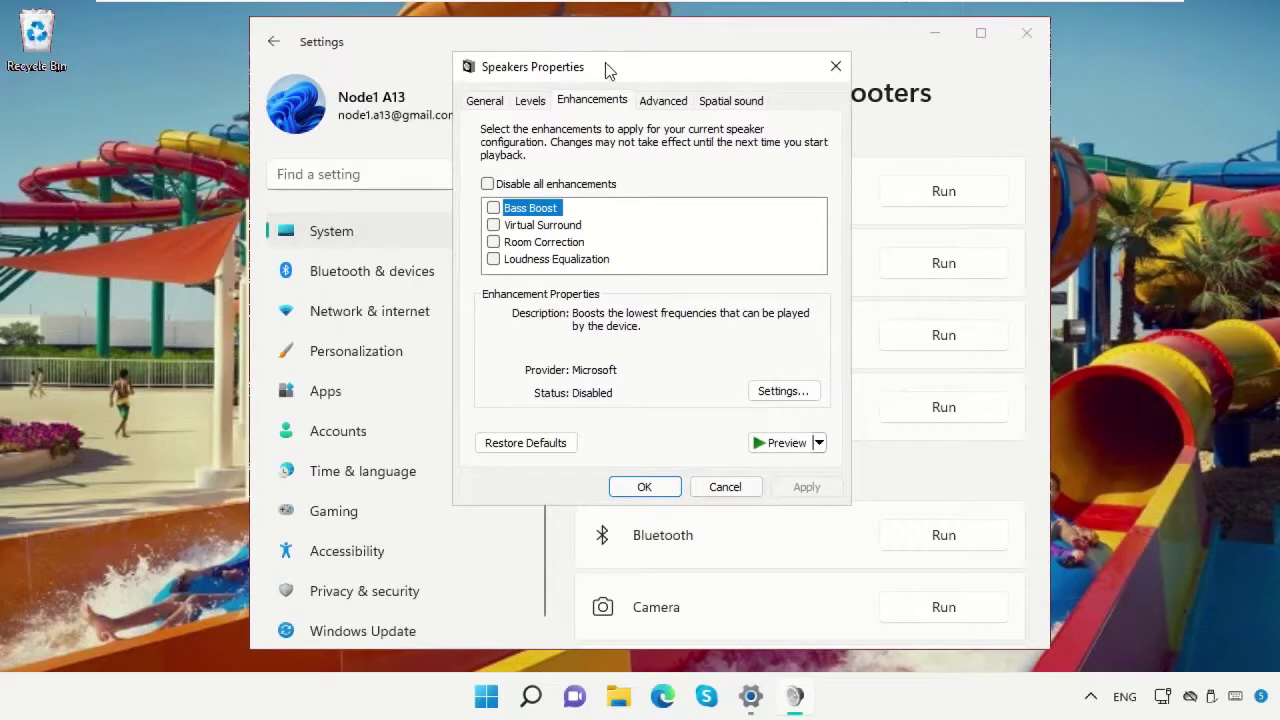
click(487, 185)
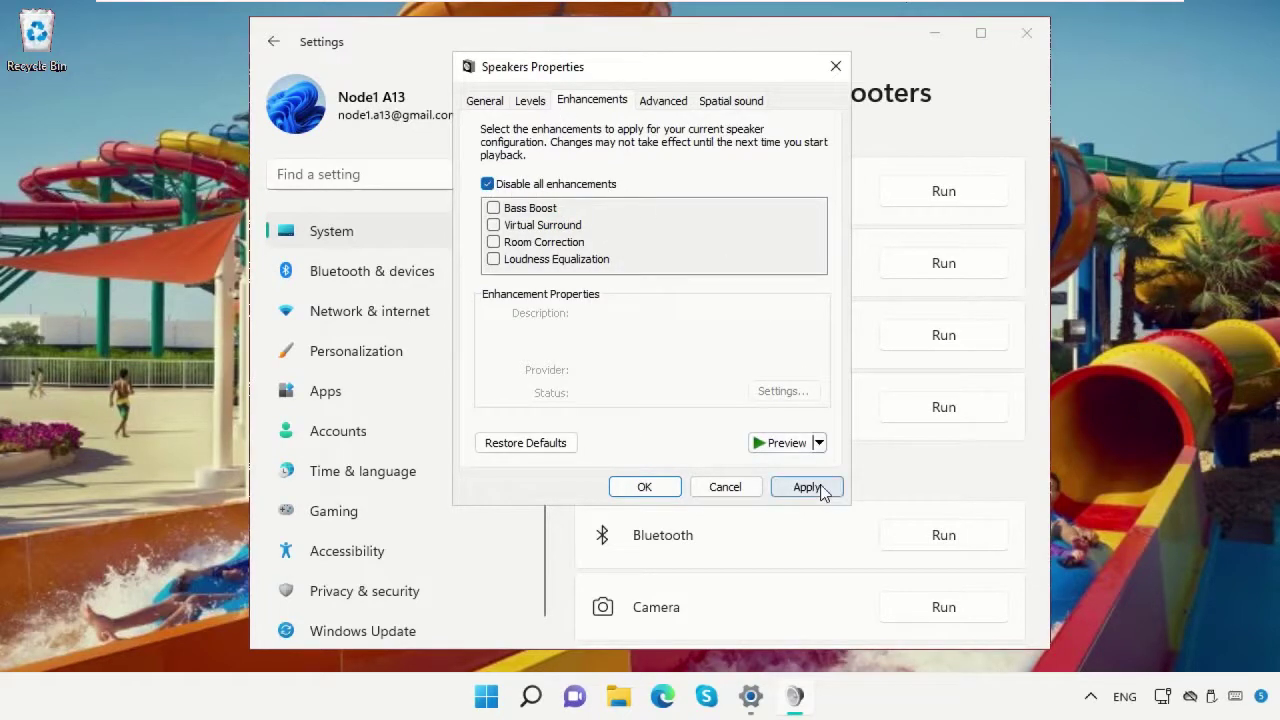
click(659, 487)
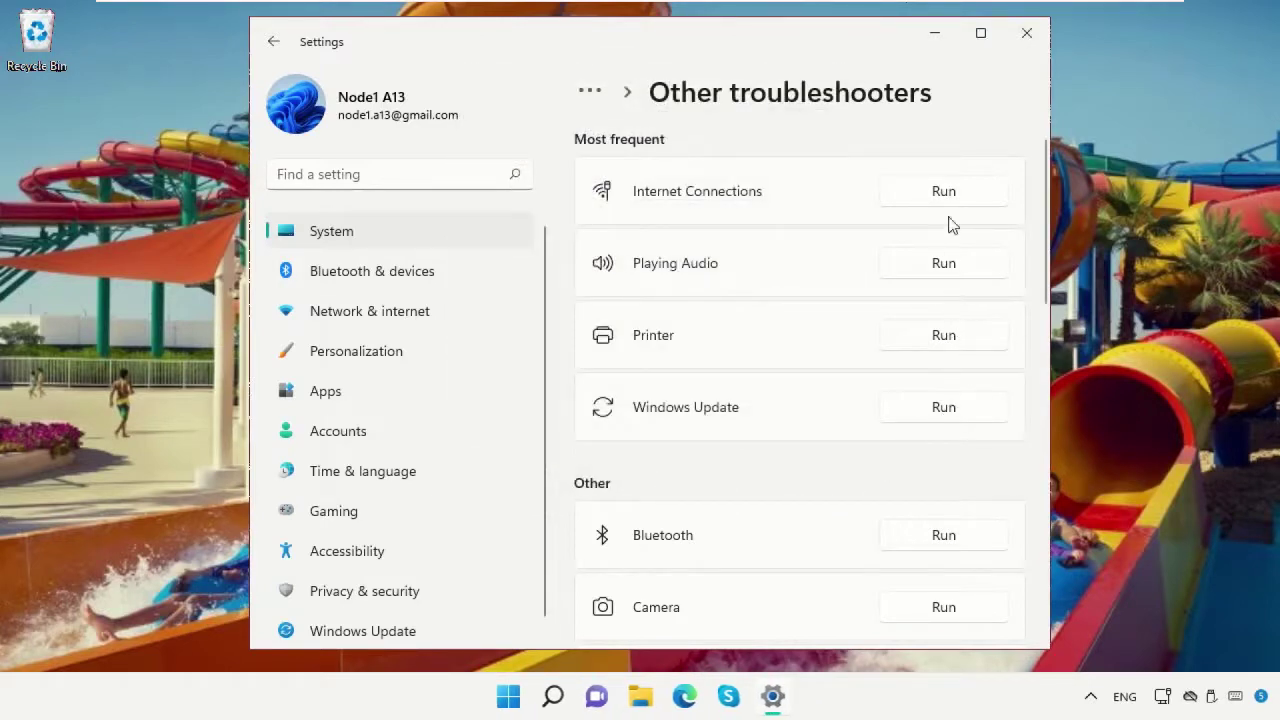
click(1025, 35)
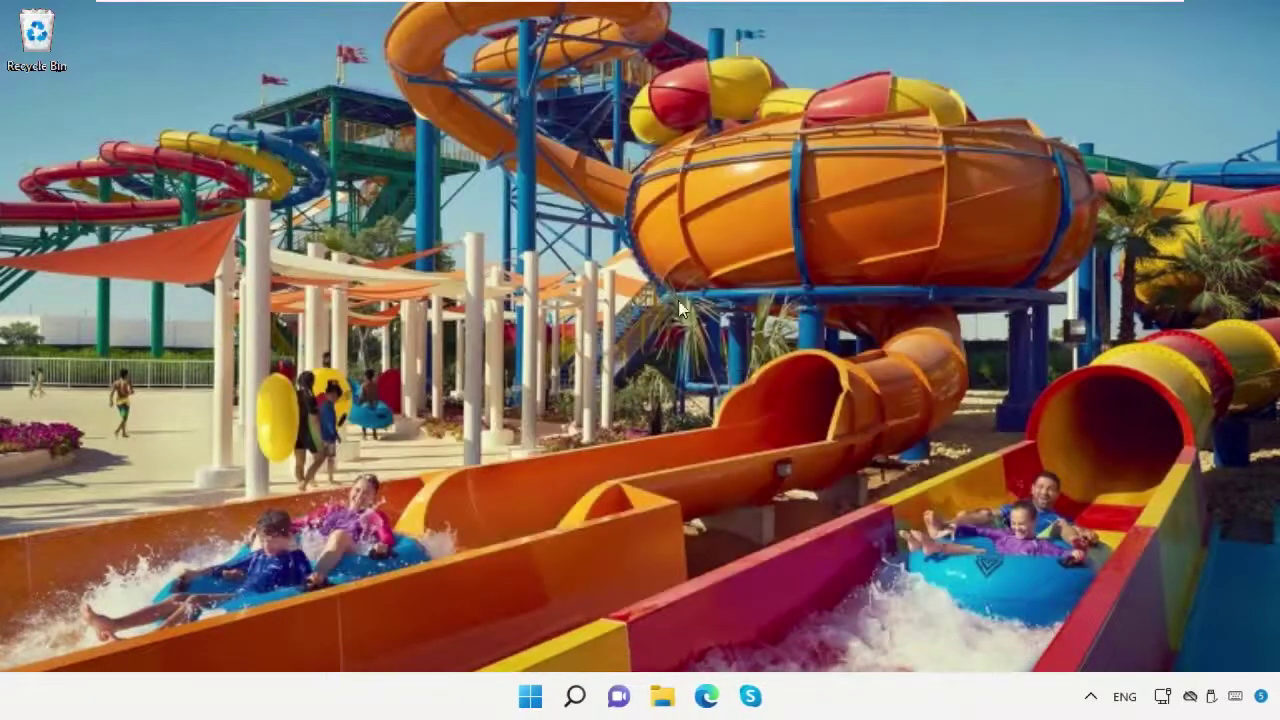
Open Device Manager and expand the Sound, video and game controllers category.
right_click(527, 697)
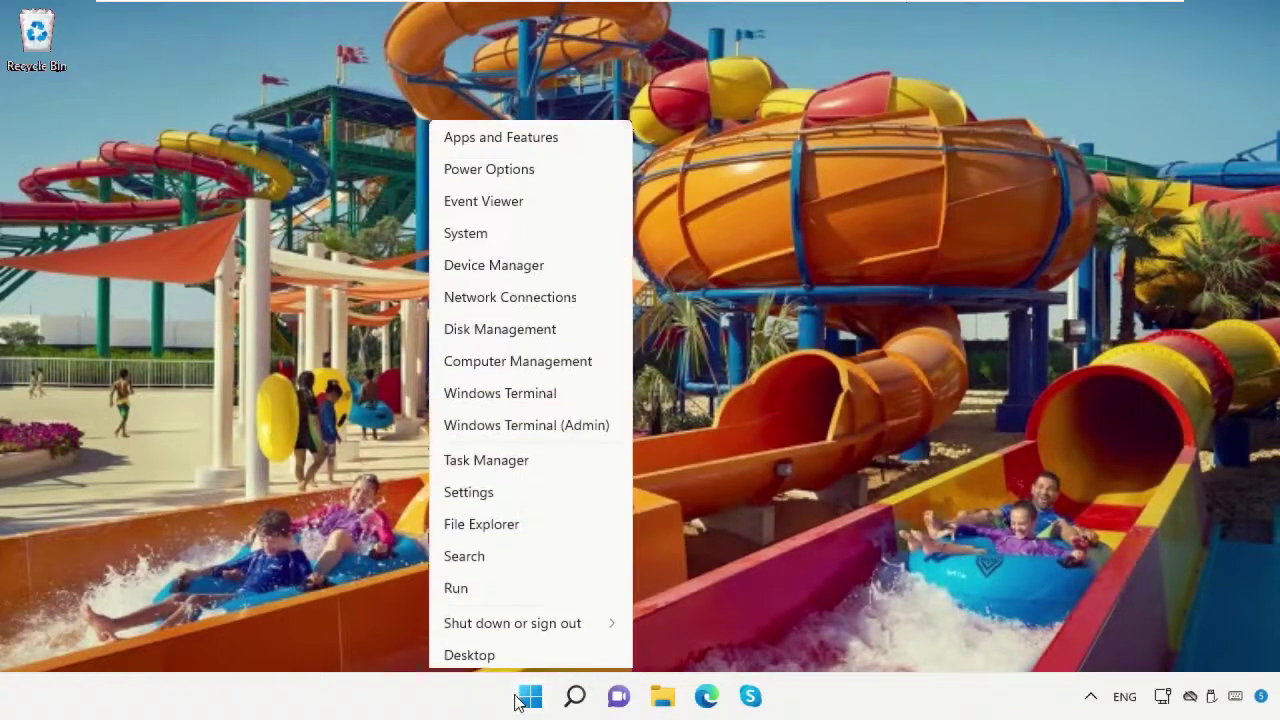
click(509, 263)
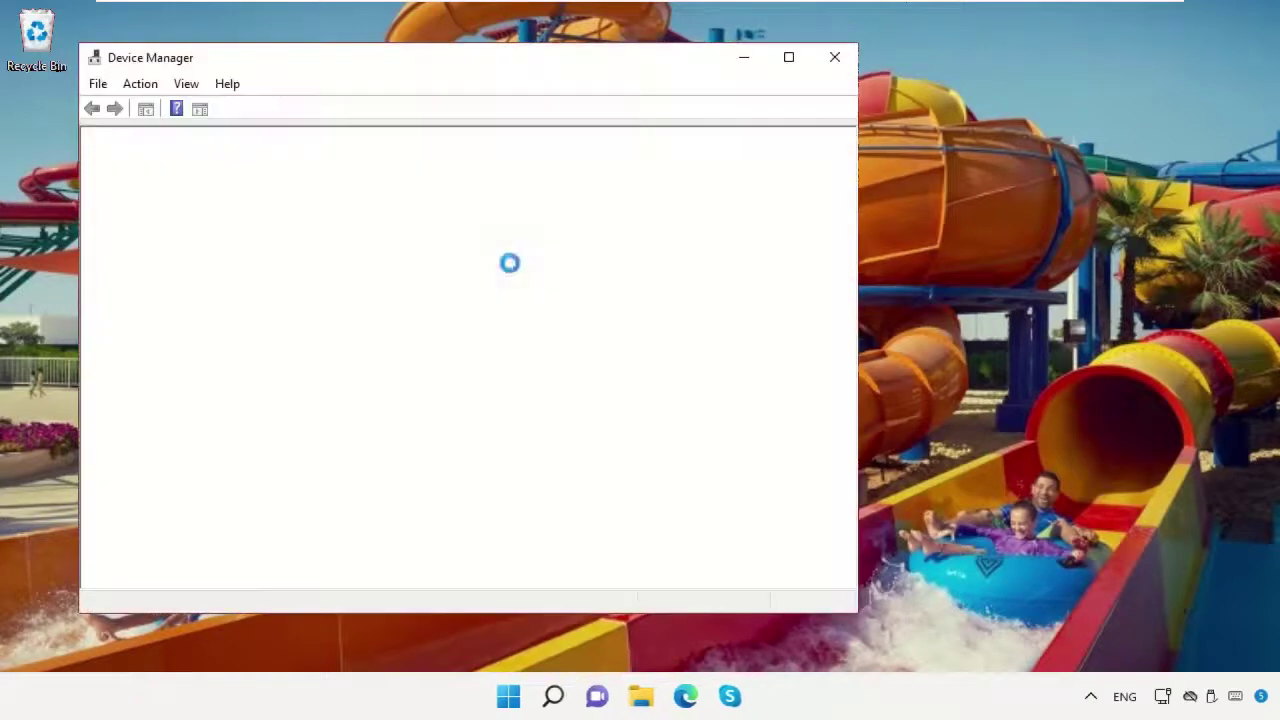
drag(455, 63, 727, 46)
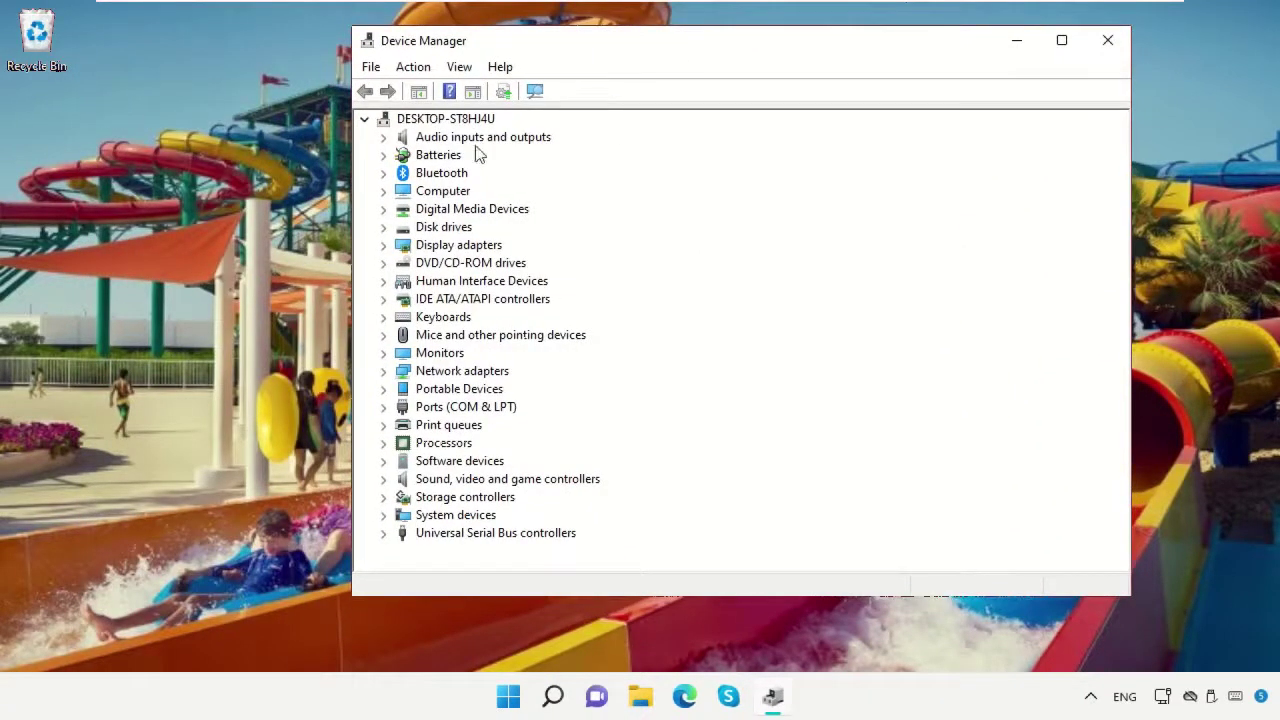
click(404, 479)
click(385, 479)
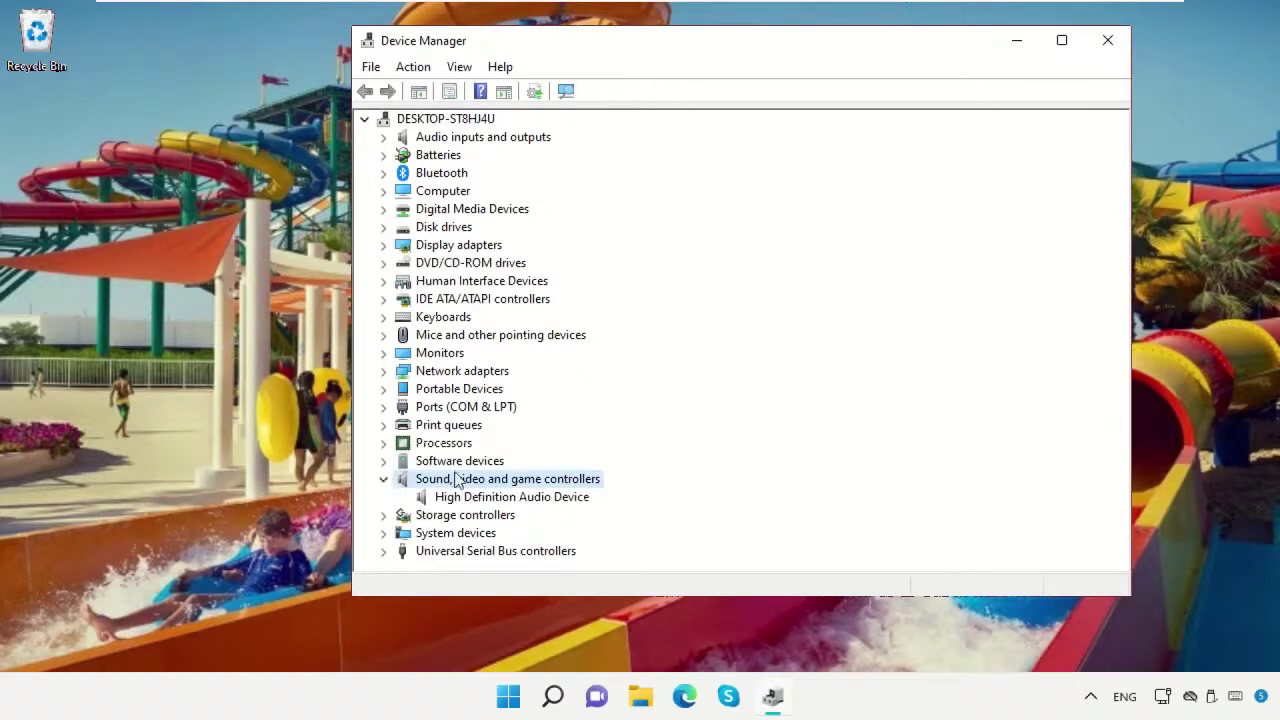
Run an automatic driver update for High Definition Audio Device, close the update wizard and collapse its category.
click(475, 500)
right_click(475, 500)
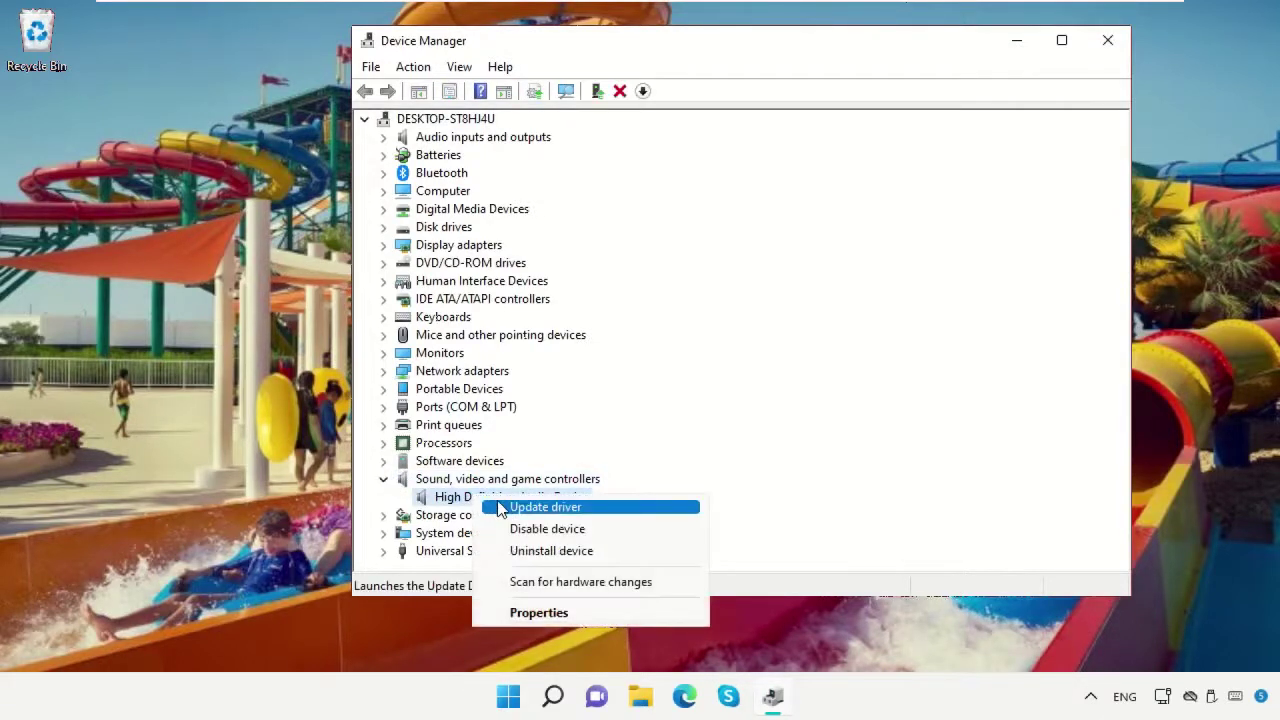
click(500, 506)
click(537, 286)
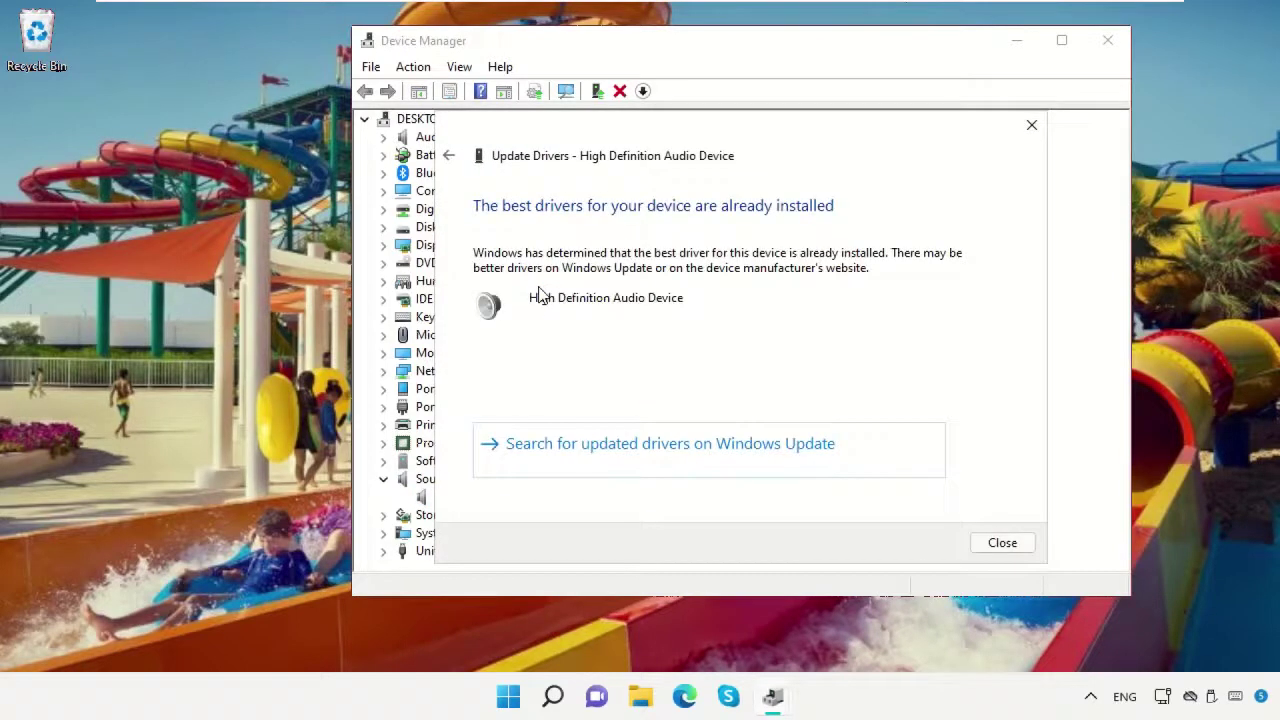
click(1023, 543)
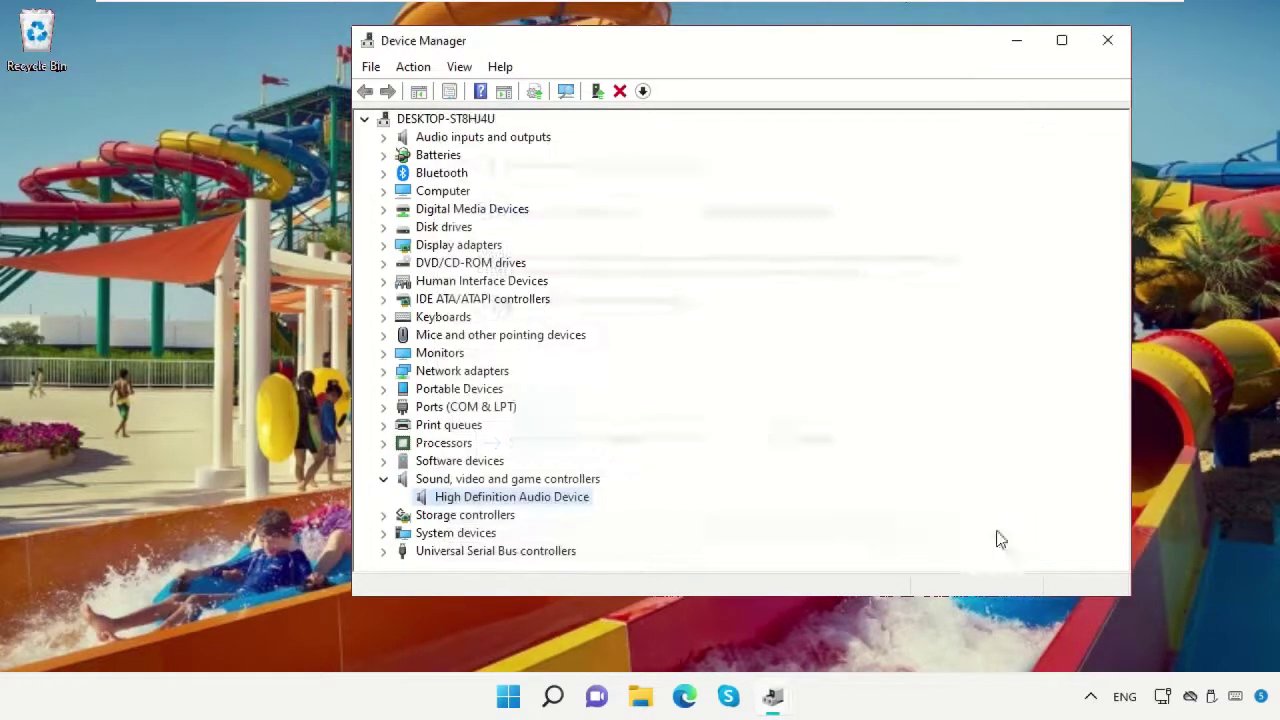
click(385, 480)
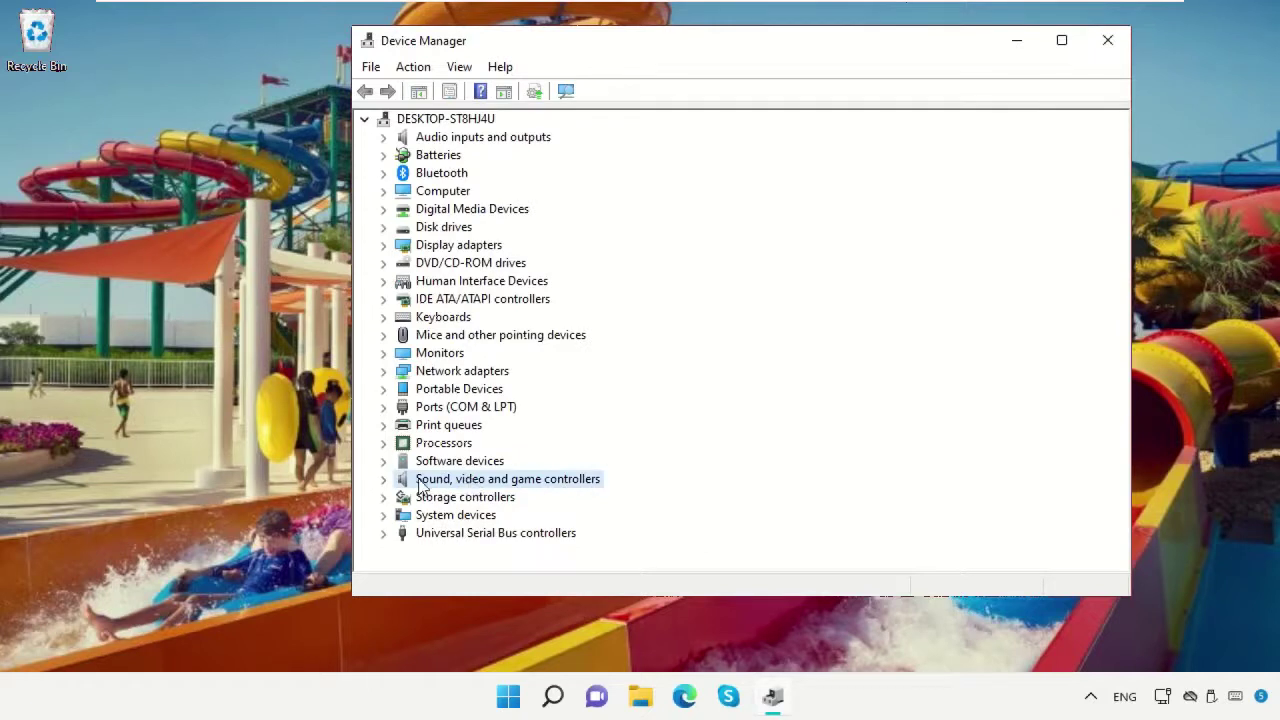
Start adding legacy hardware, let the wizard search automatically, and continue to the list of common hardware types.
click(406, 72)
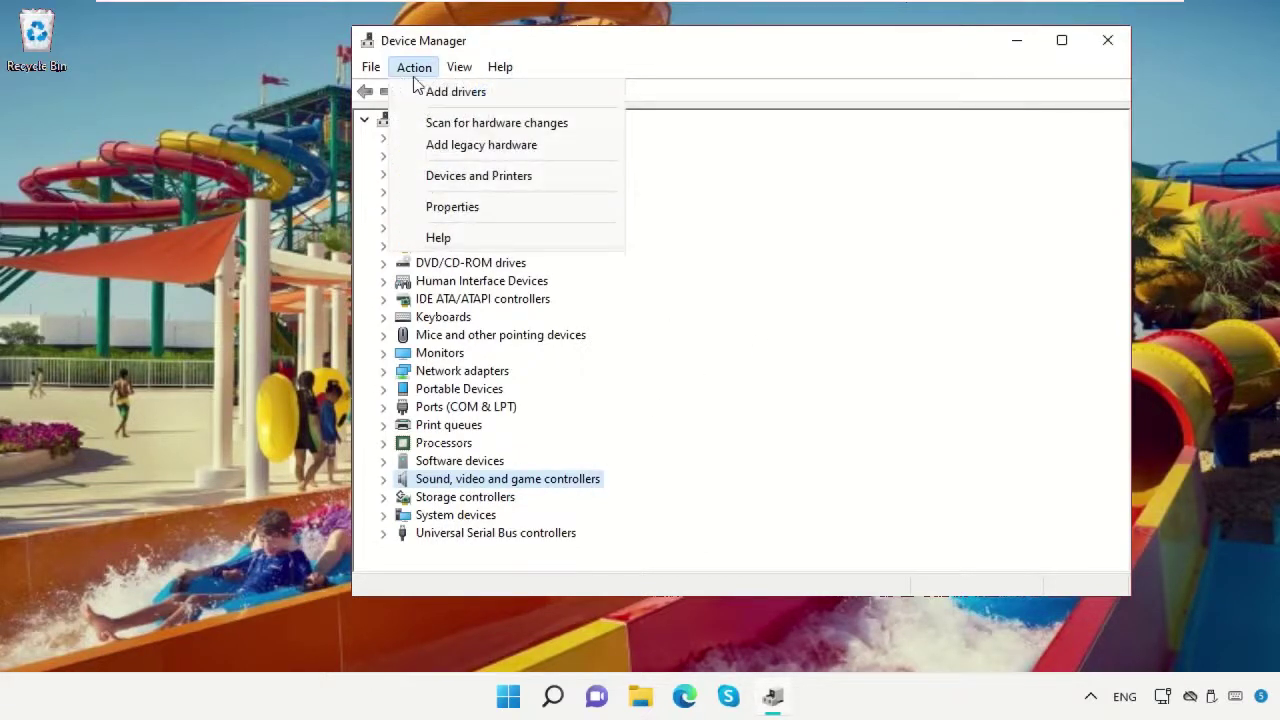
click(445, 147)
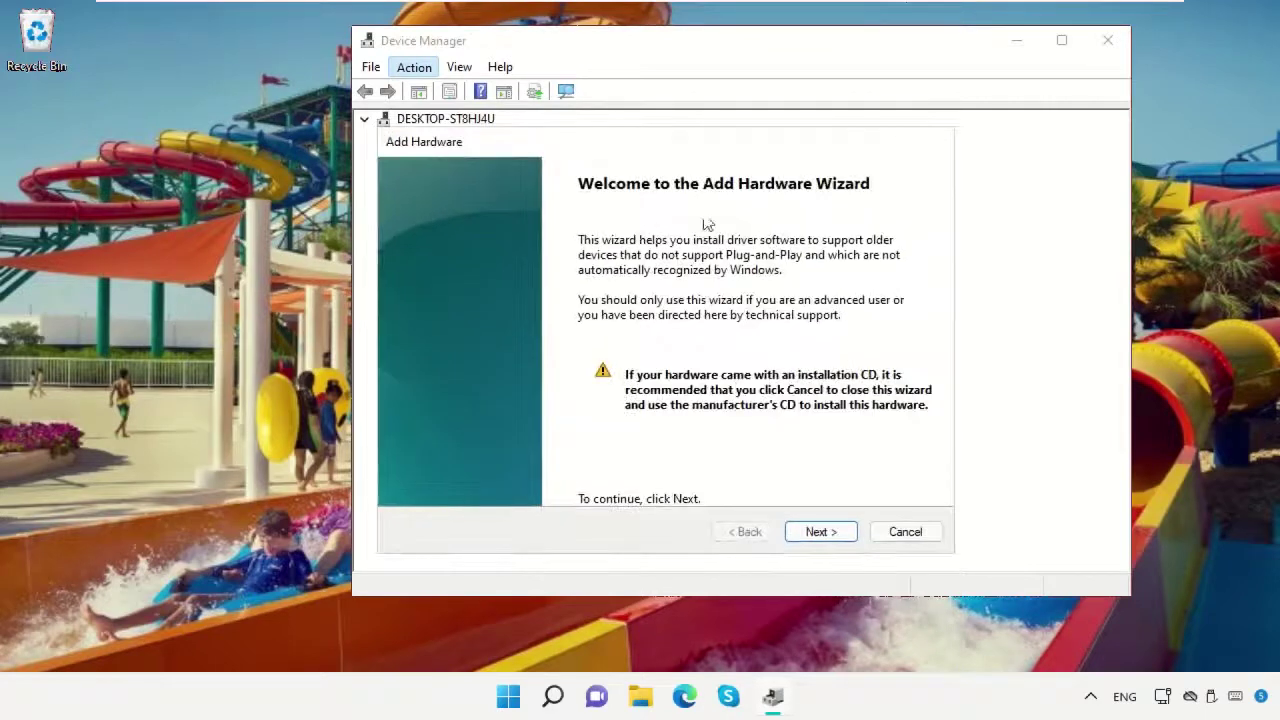
drag(691, 154, 789, 106)
click(906, 470)
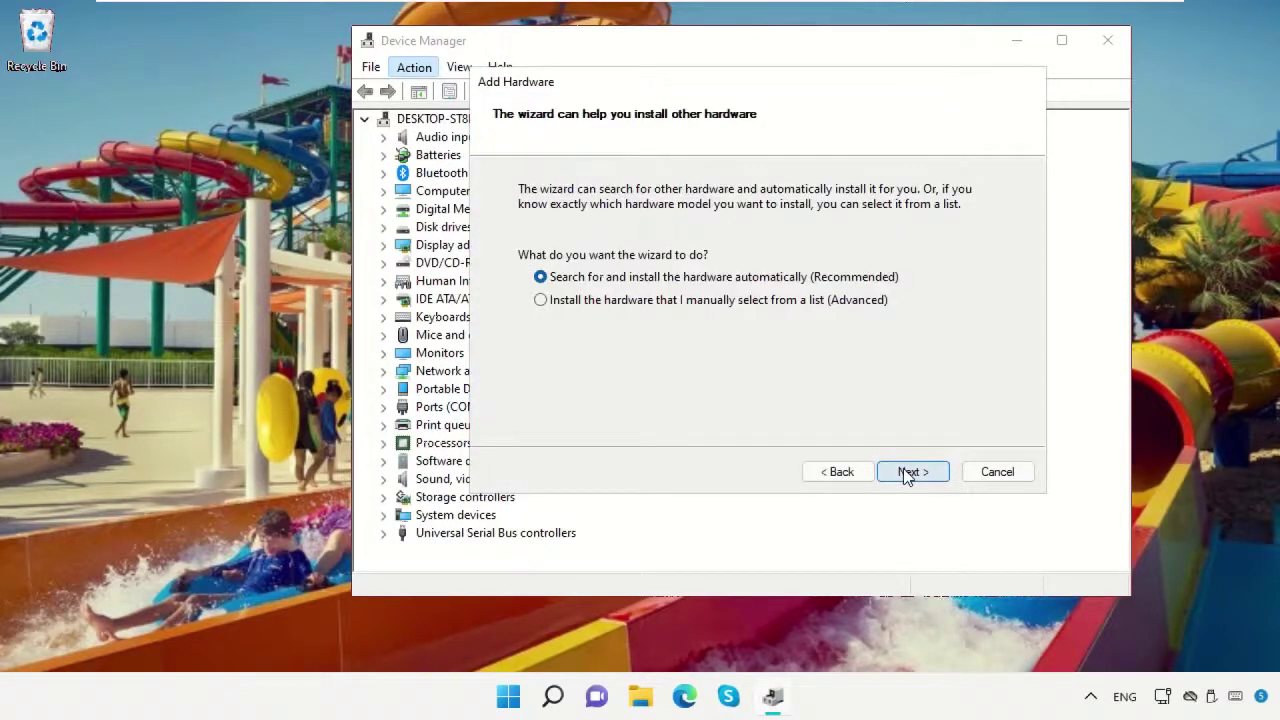
click(906, 474)
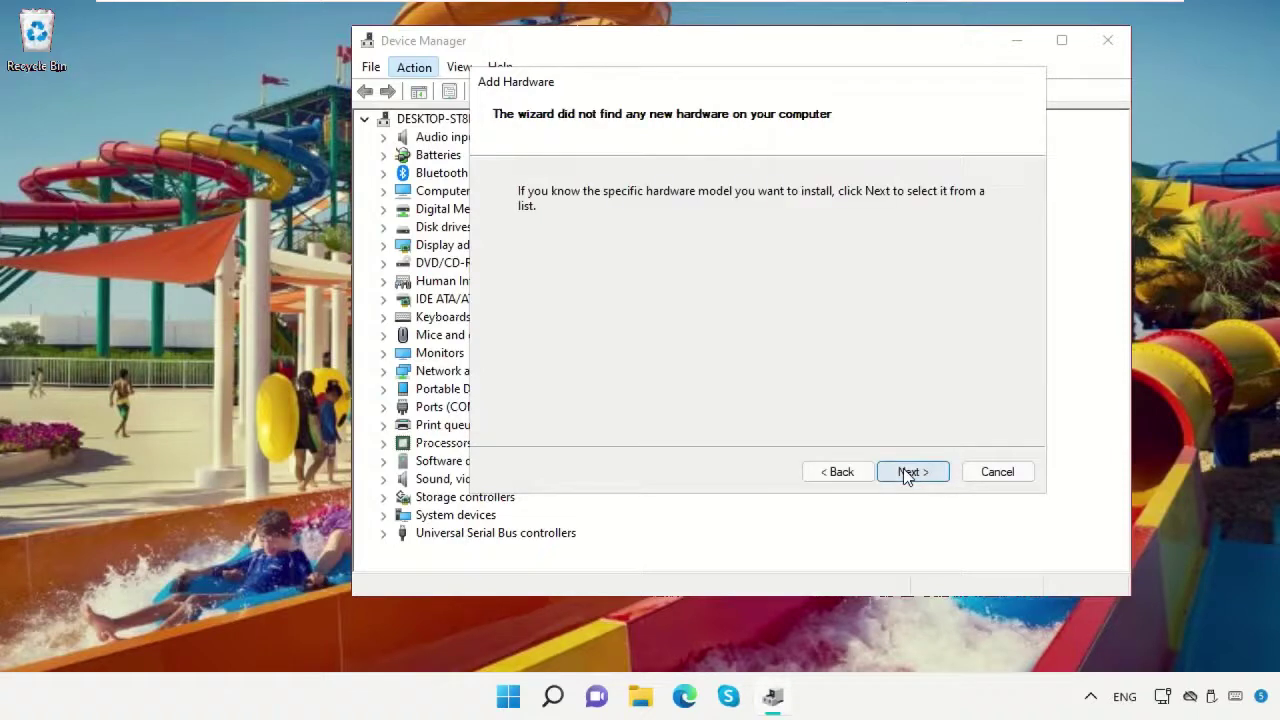
click(906, 474)
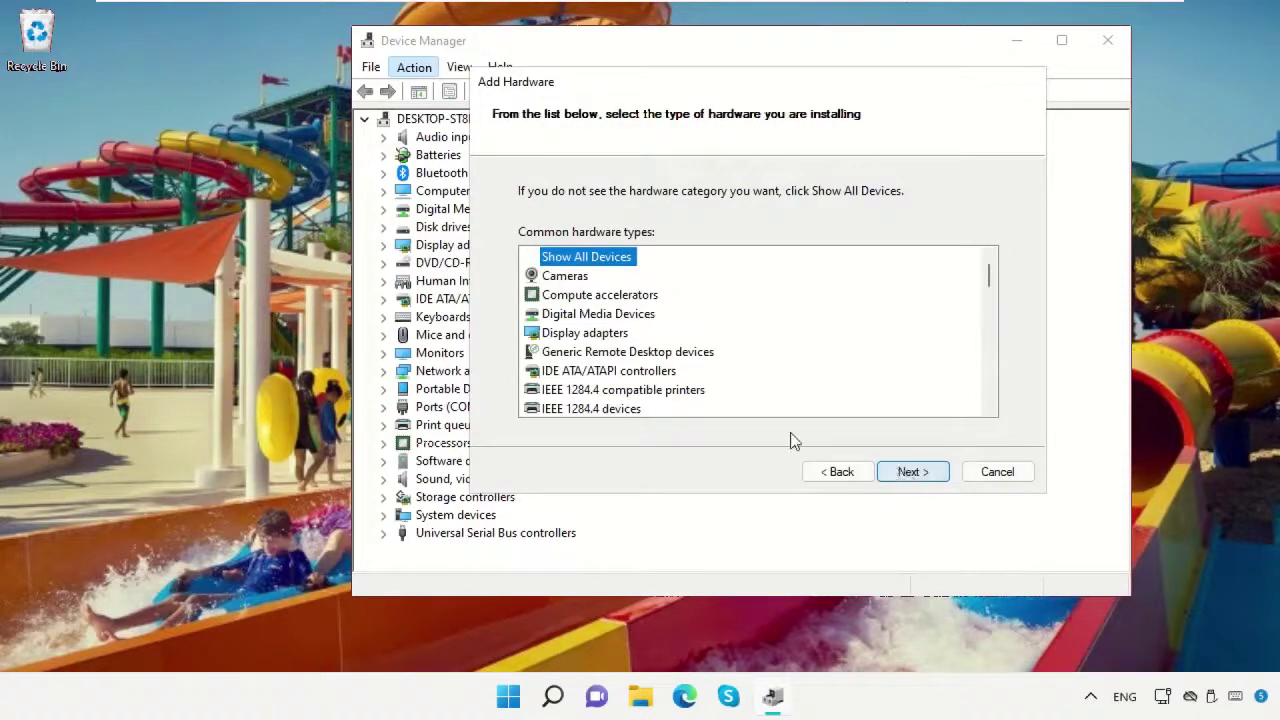
Choose Sound, video and game controllers as the hardware type, install the Generic USB Audio driver for USB Audio OEM Device, and finish the wizard.
scroll(650, 385, down, 2)
scroll(648, 378, down, 6)
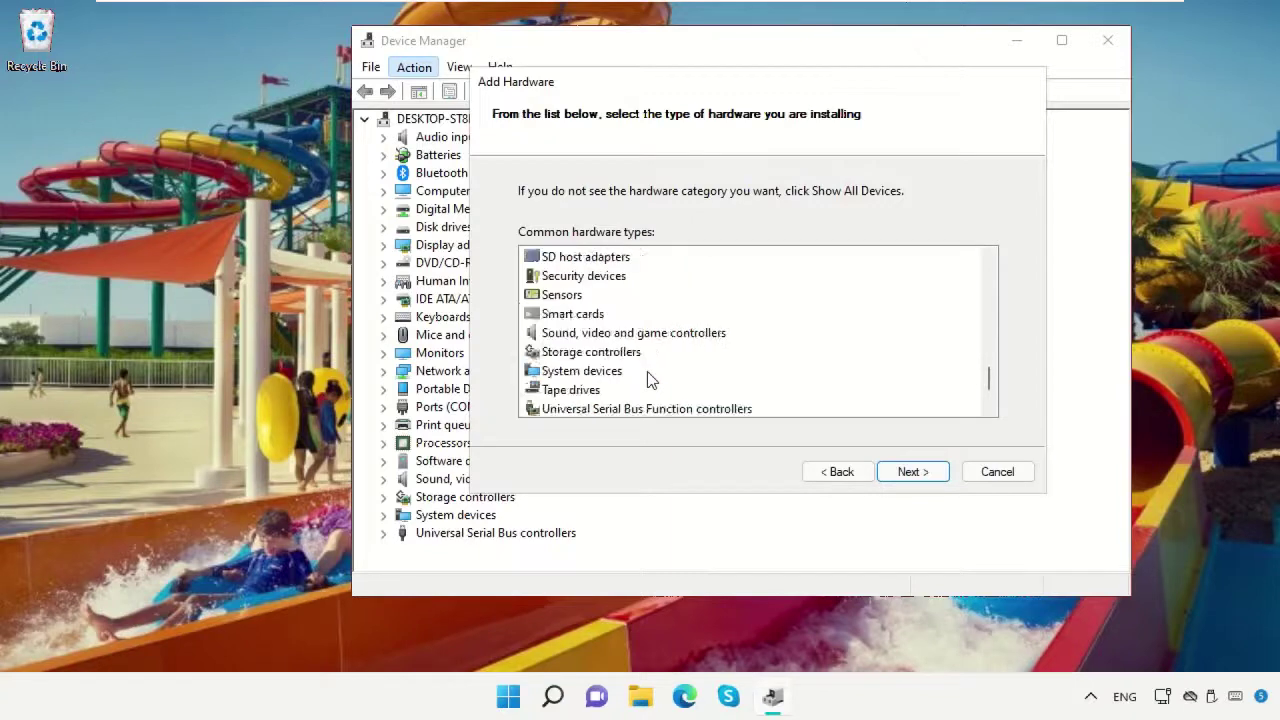
scroll(649, 378, down, 1)
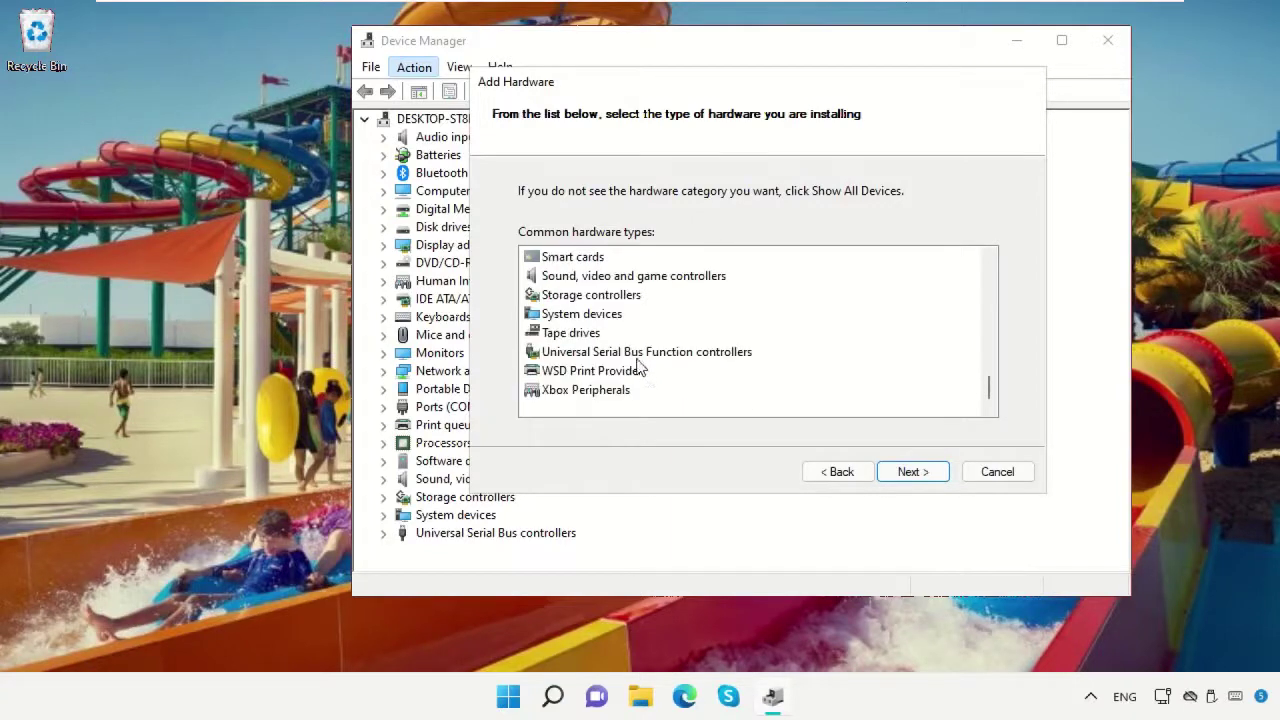
click(614, 277)
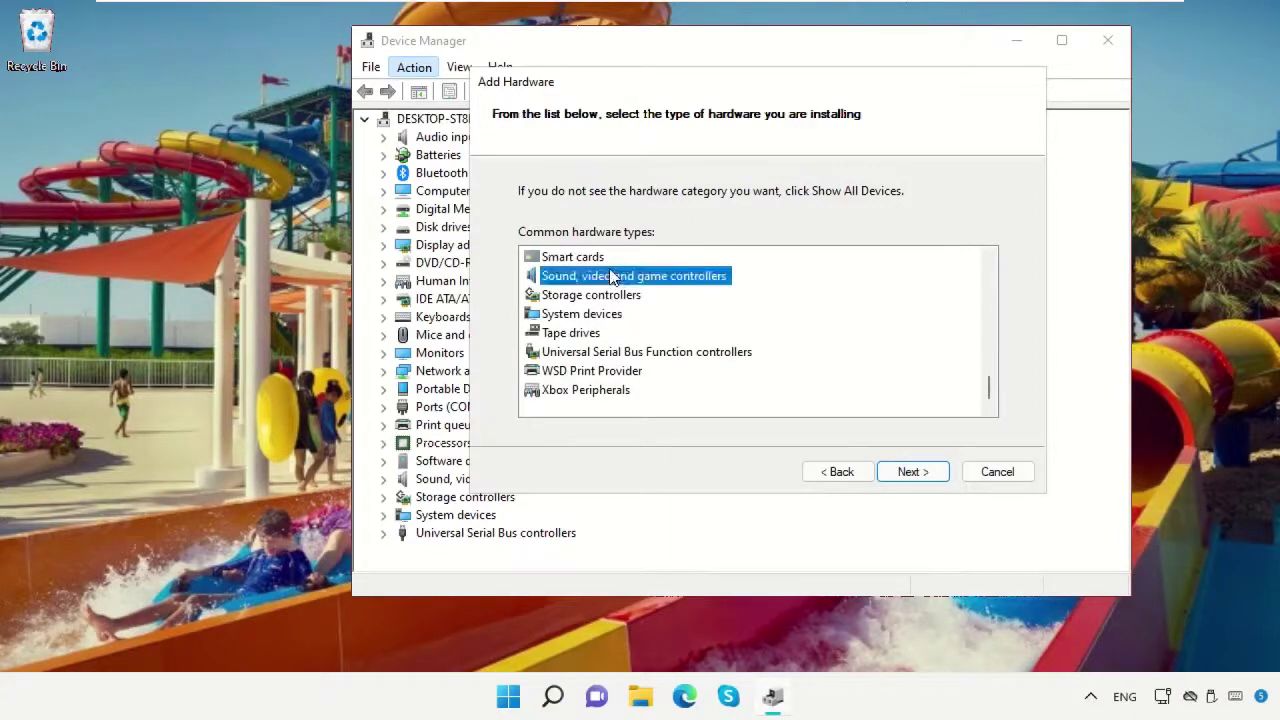
click(896, 476)
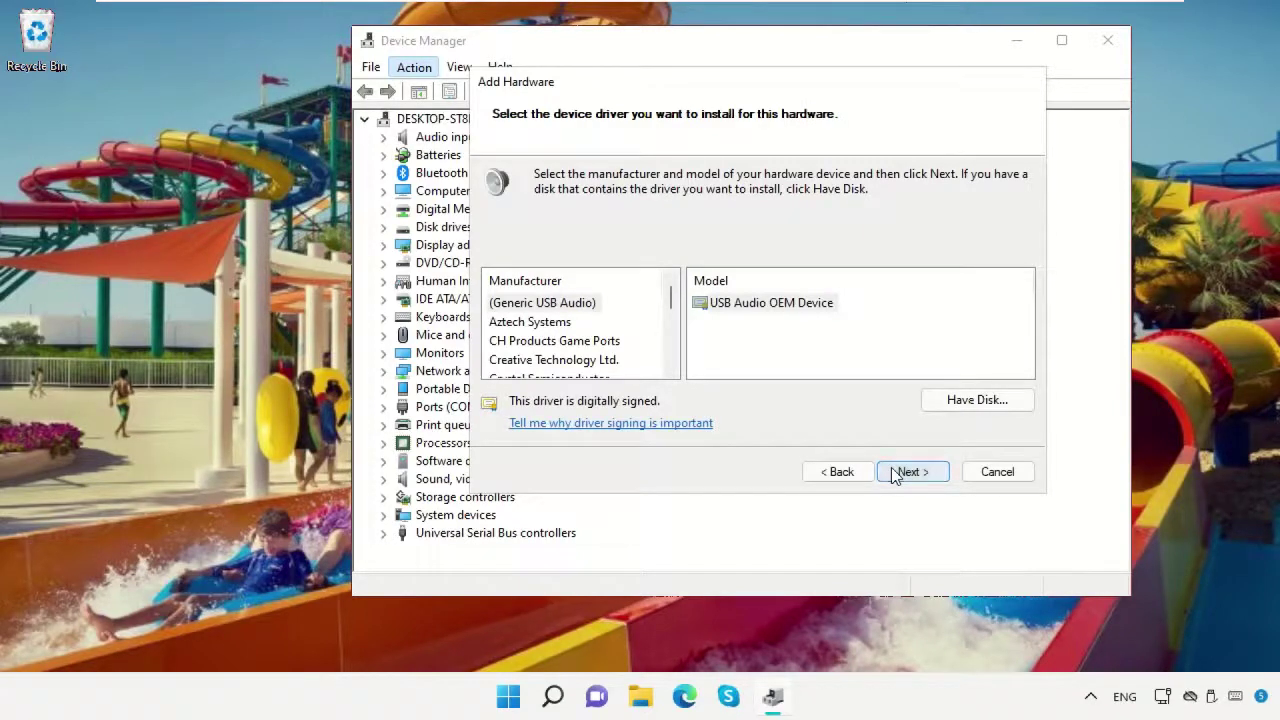
click(896, 476)
click(896, 476)
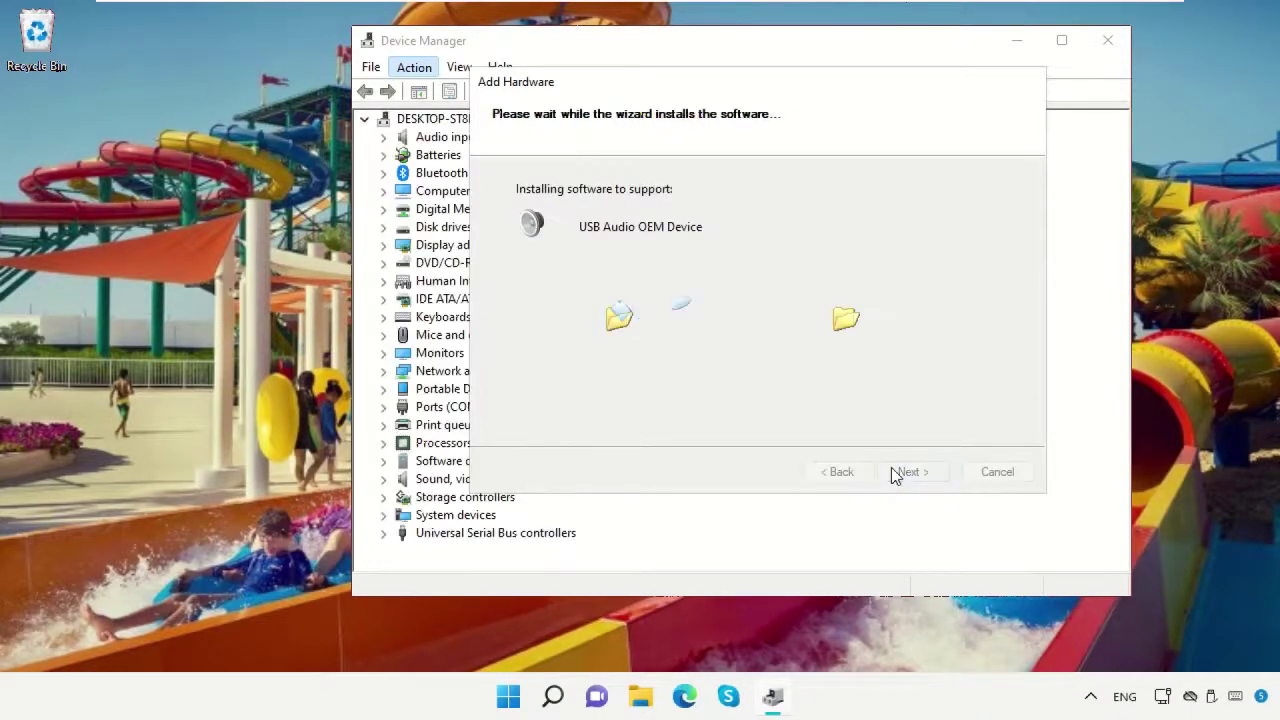
click(893, 474)
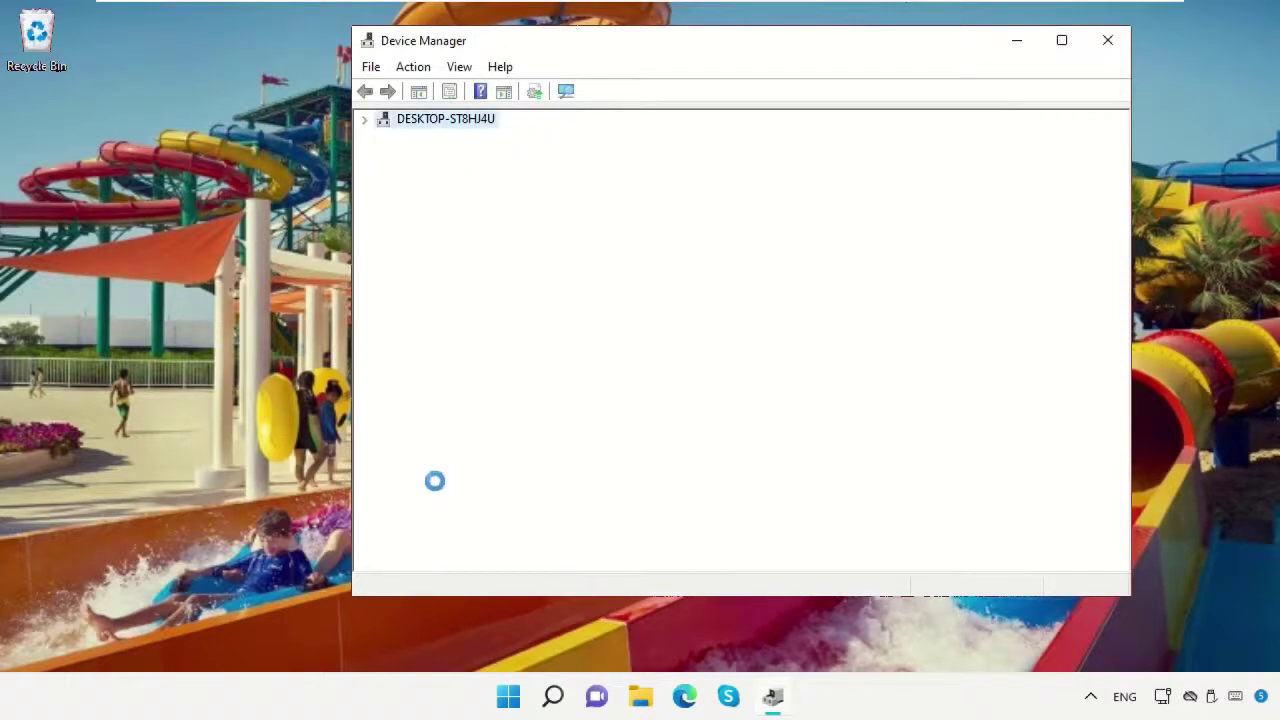
Check the devices listed under Sound, video and game controllers, collapse the category and close Device Manager.
click(383, 480)
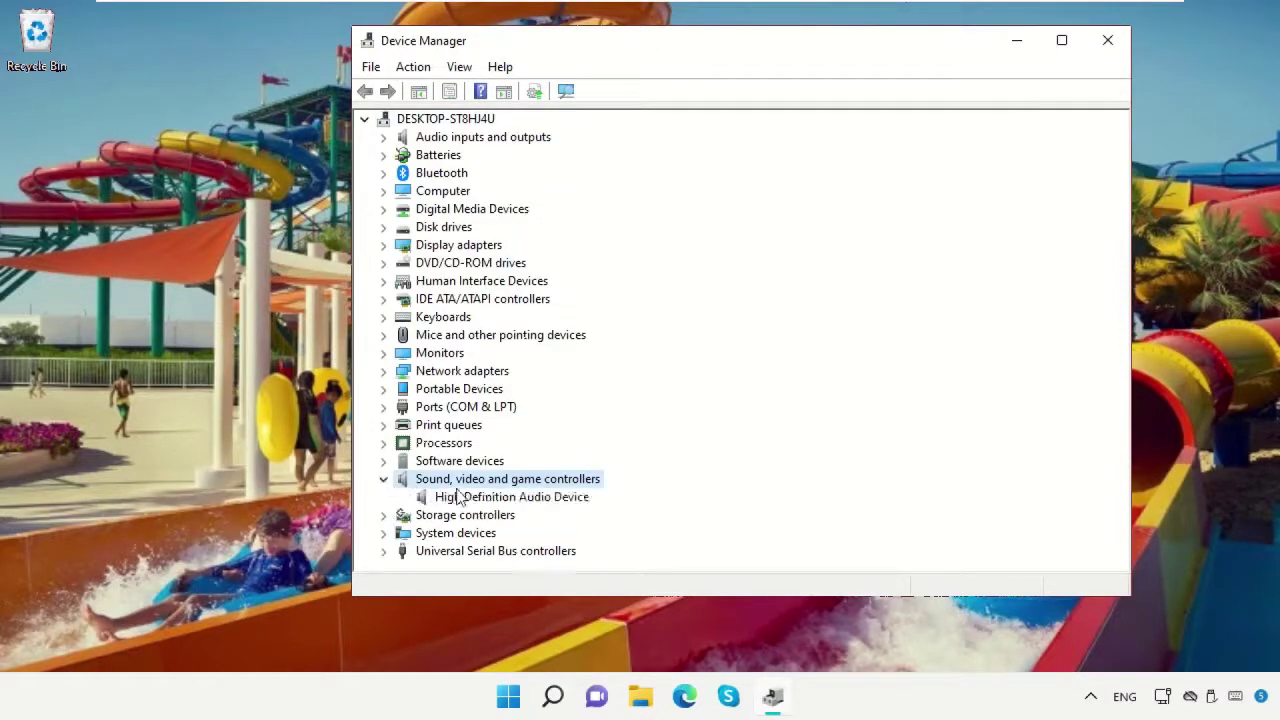
click(384, 480)
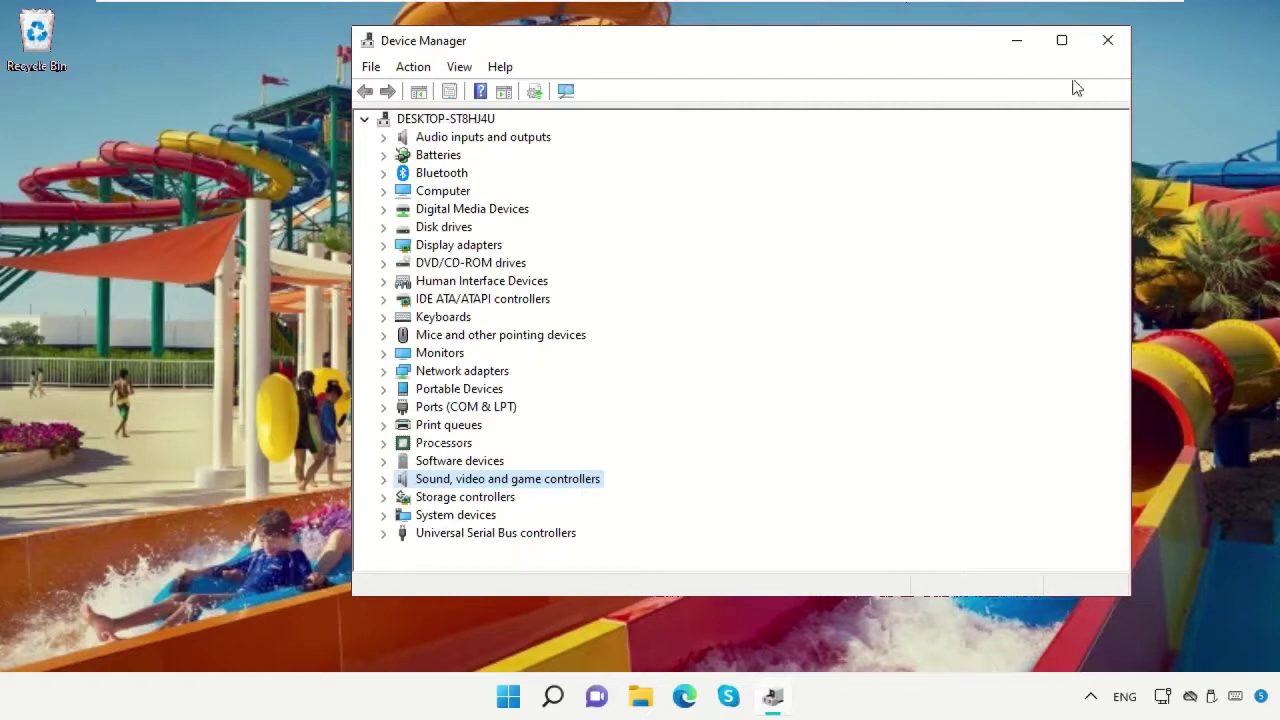
click(1105, 42)
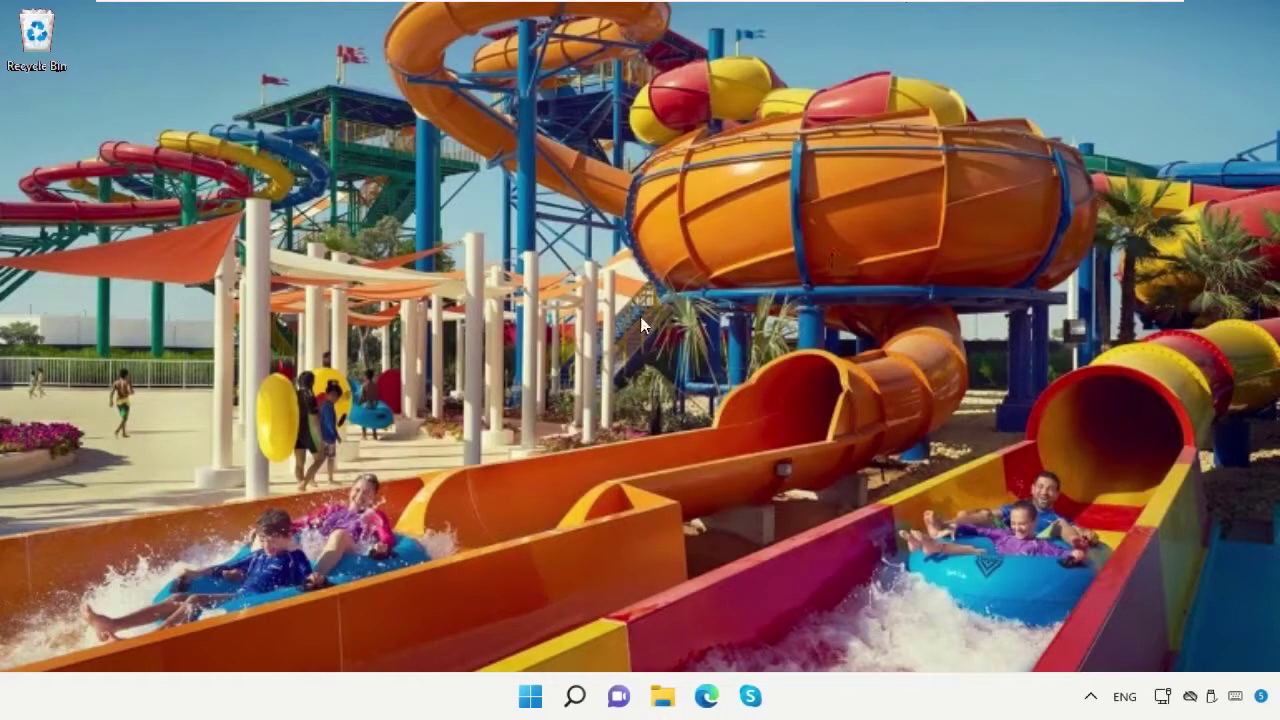
Reopen Device Manager and expand Sound, video and game controllers to reach its audio device.
right_click(530, 696)
click(533, 259)
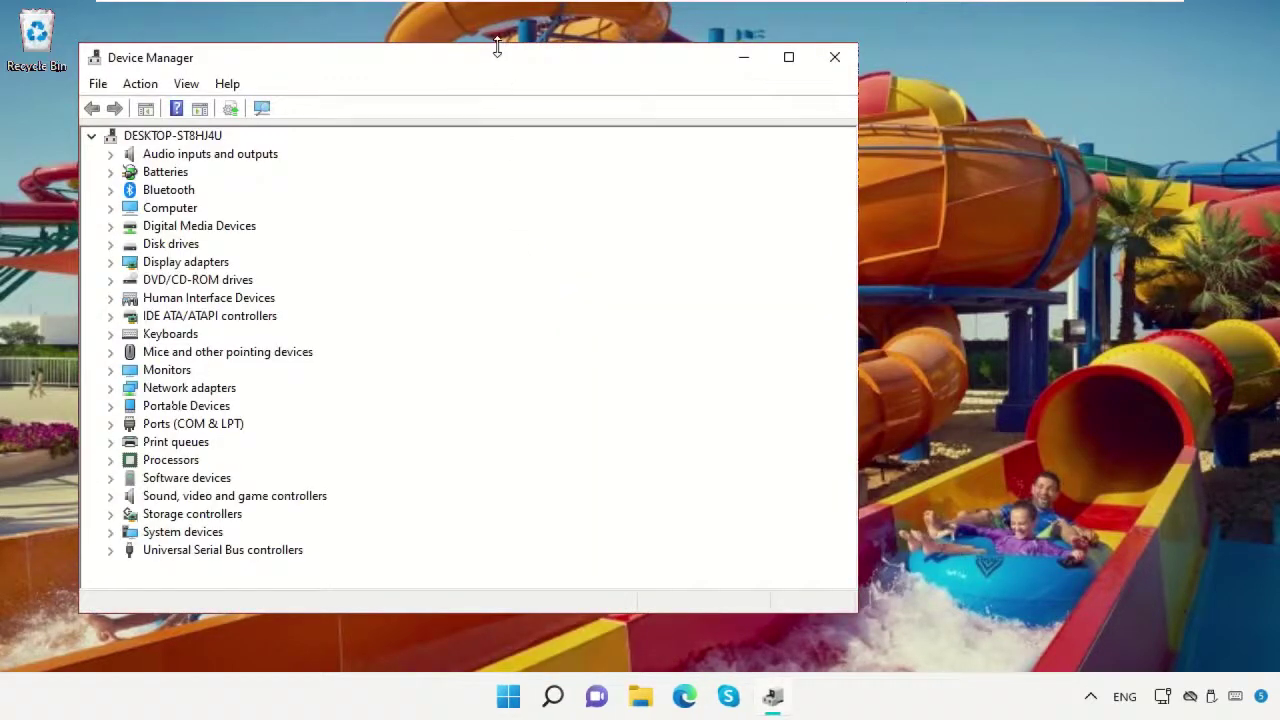
drag(500, 60, 690, 55)
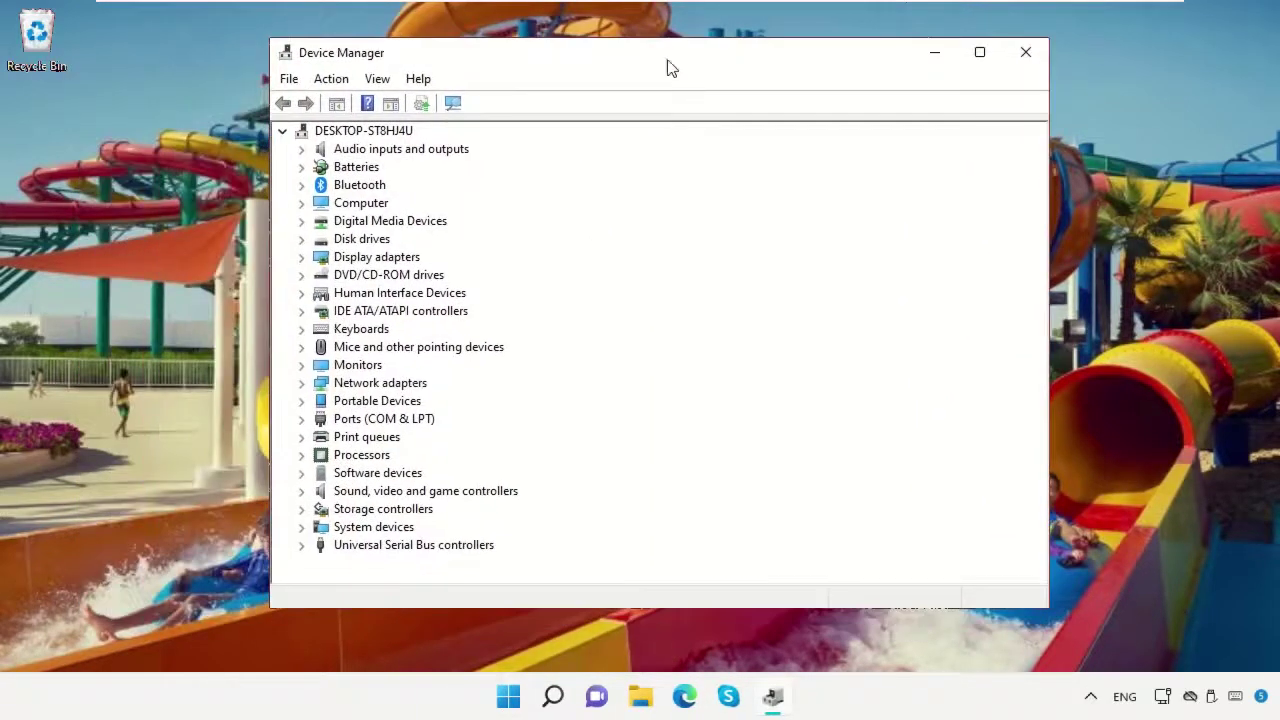
click(350, 491)
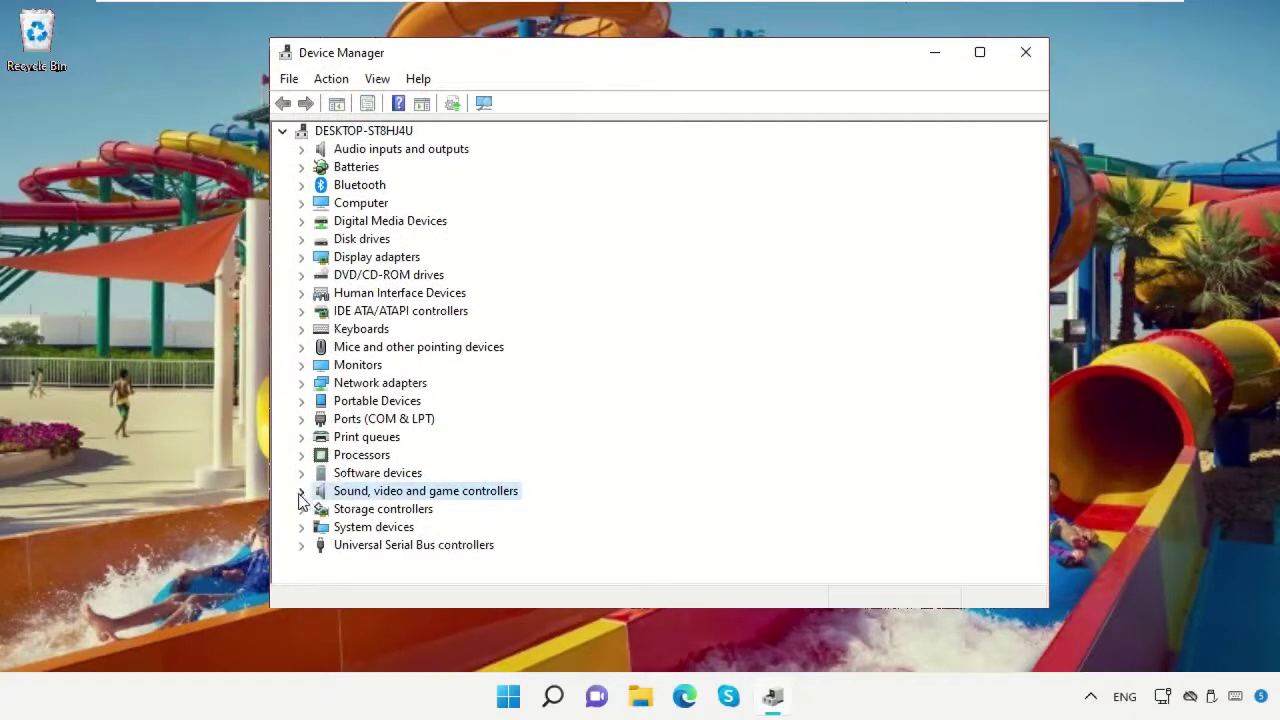
click(301, 491)
Uninstall High Definition Audio Device and decline restarting the computer.
click(373, 512)
right_click(373, 512)
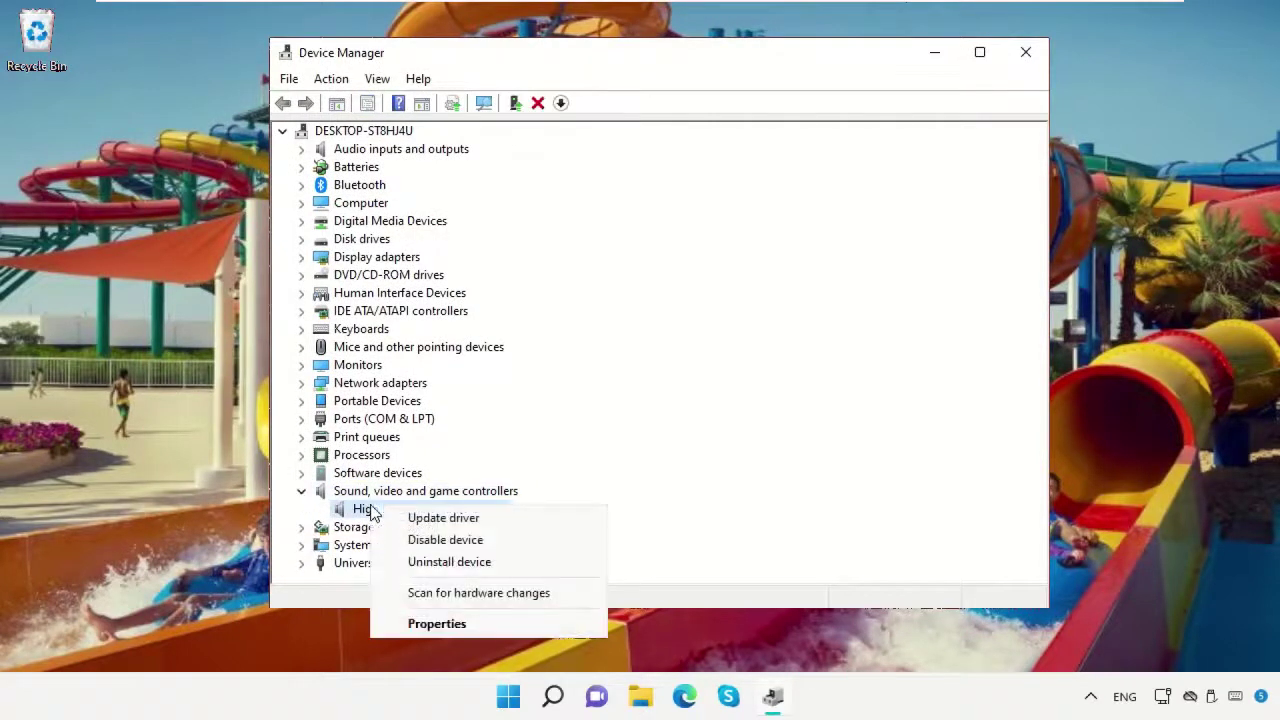
click(446, 562)
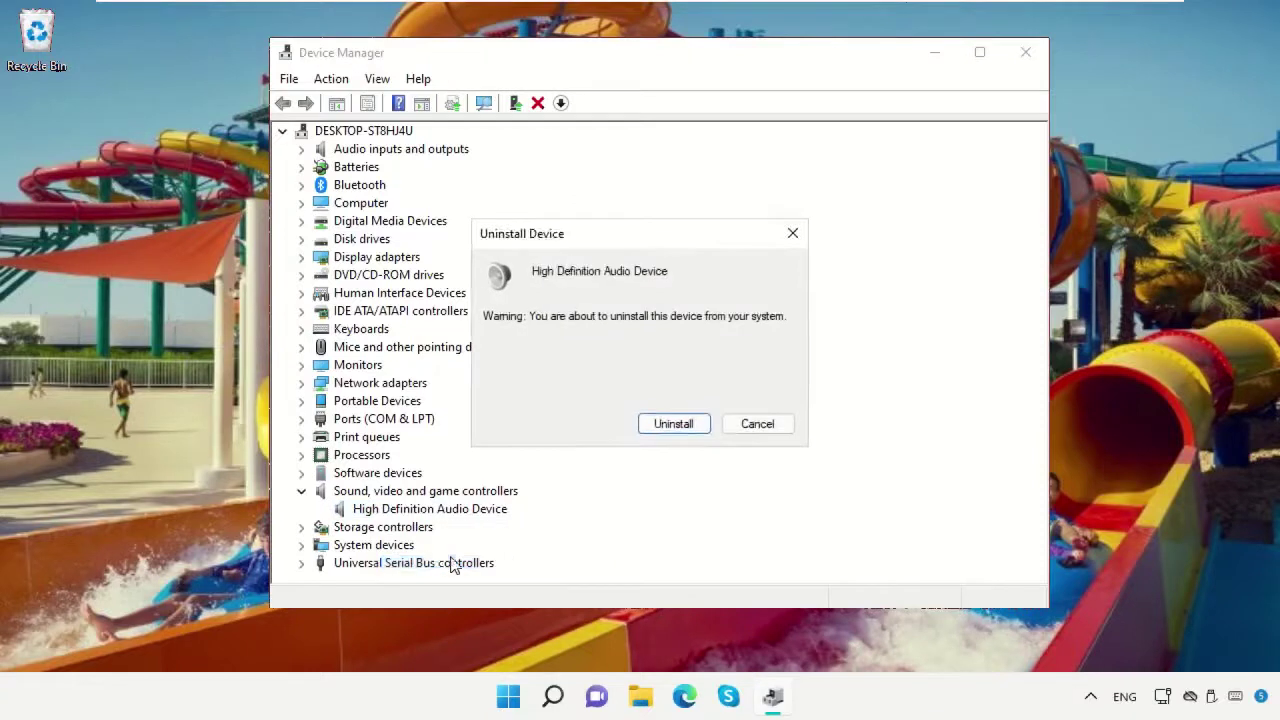
click(668, 426)
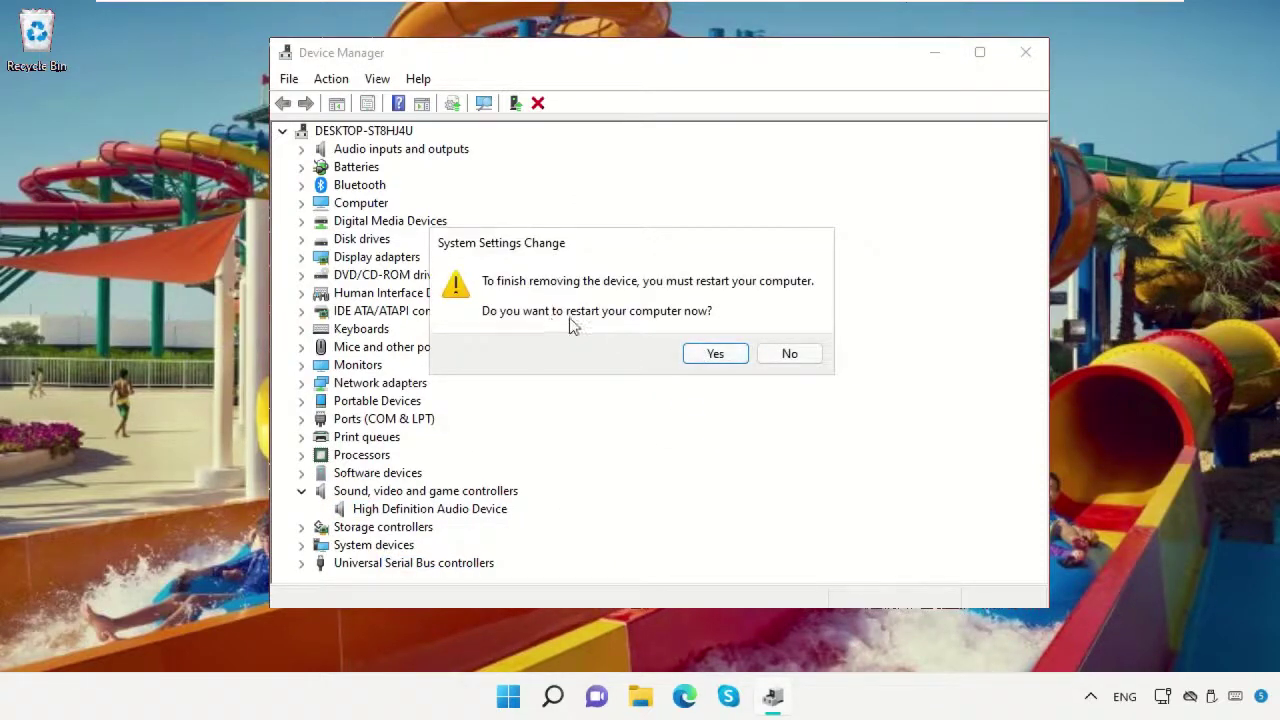
click(790, 356)
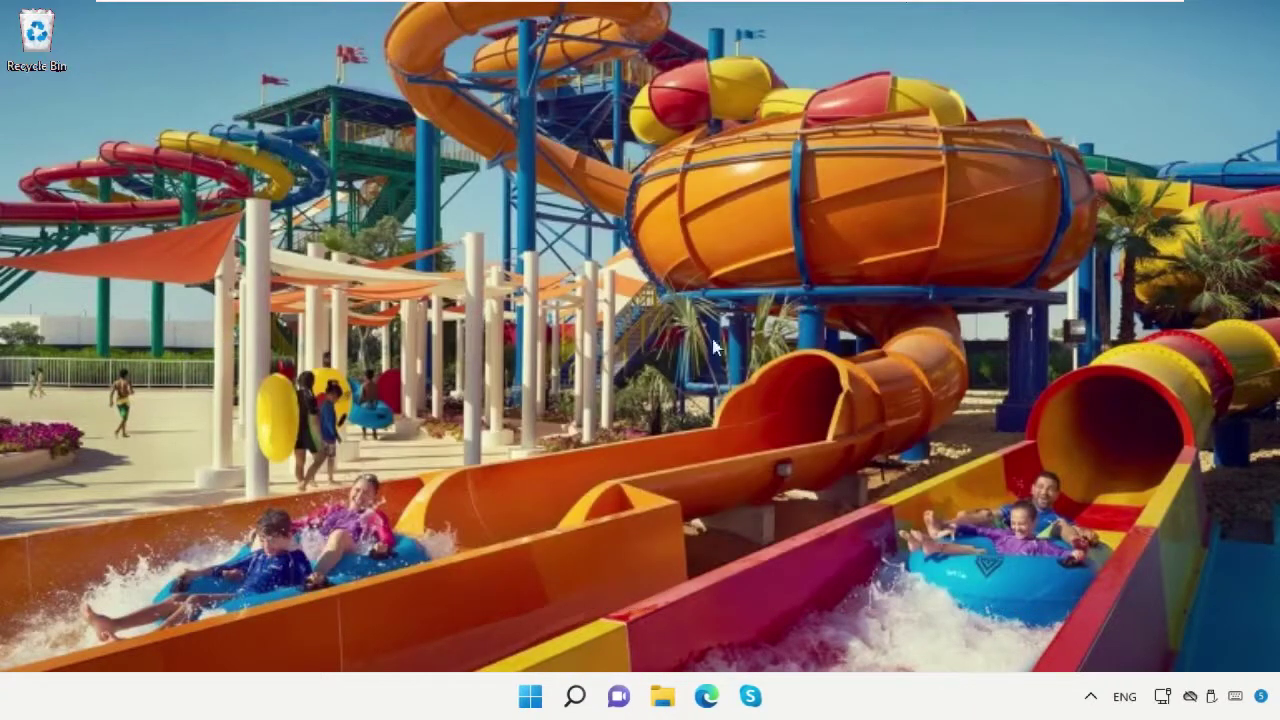
Open Device Manager, expand System devices and find the High Definition Audio Controller.
right_click(522, 692)
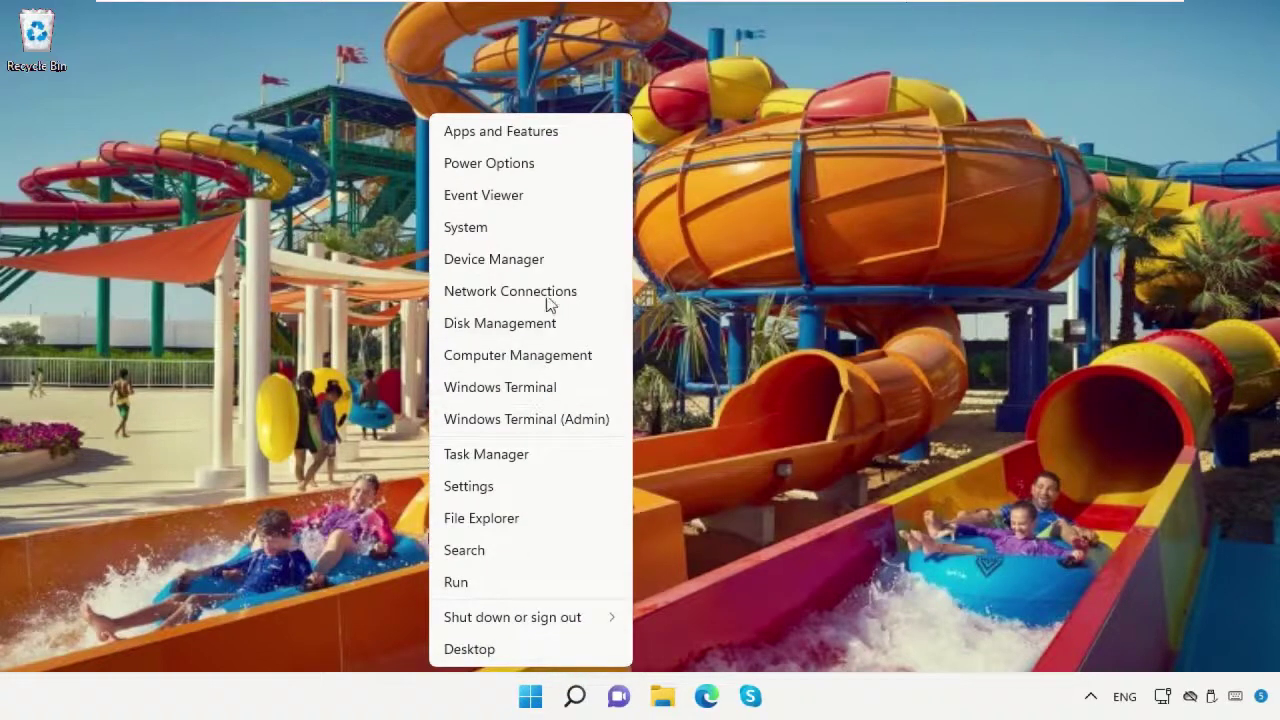
click(551, 260)
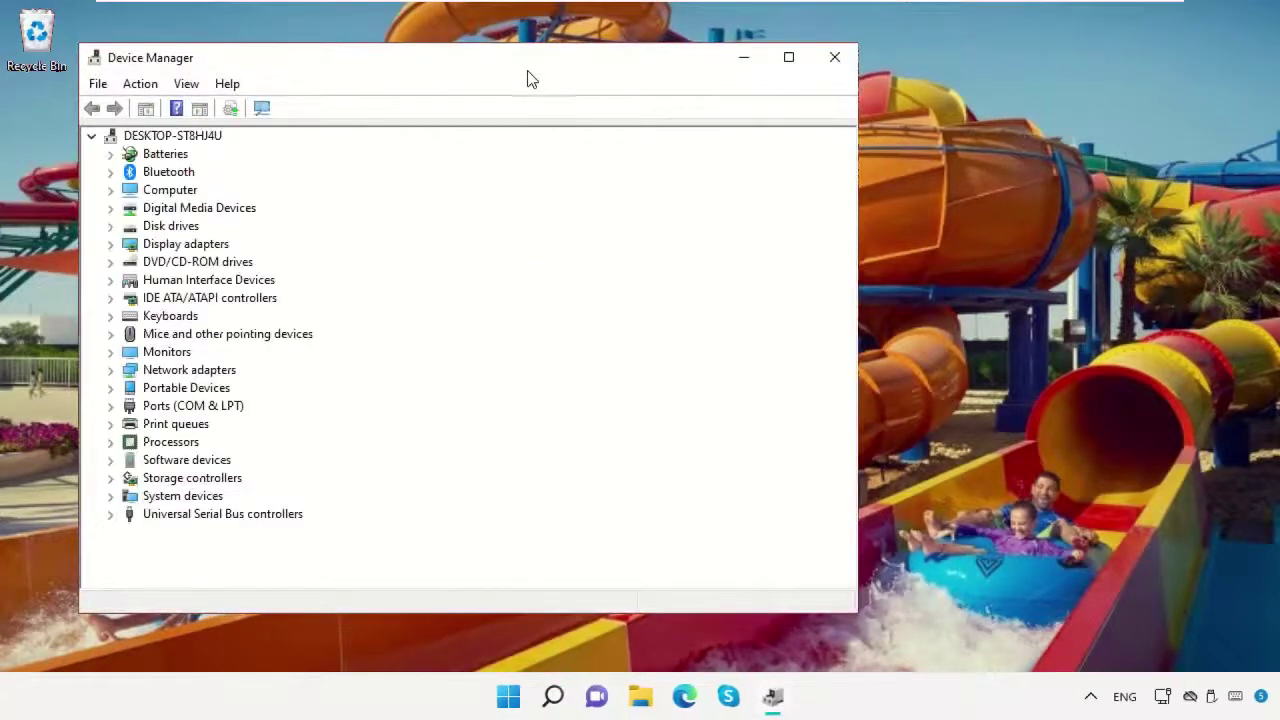
drag(520, 58, 731, 72)
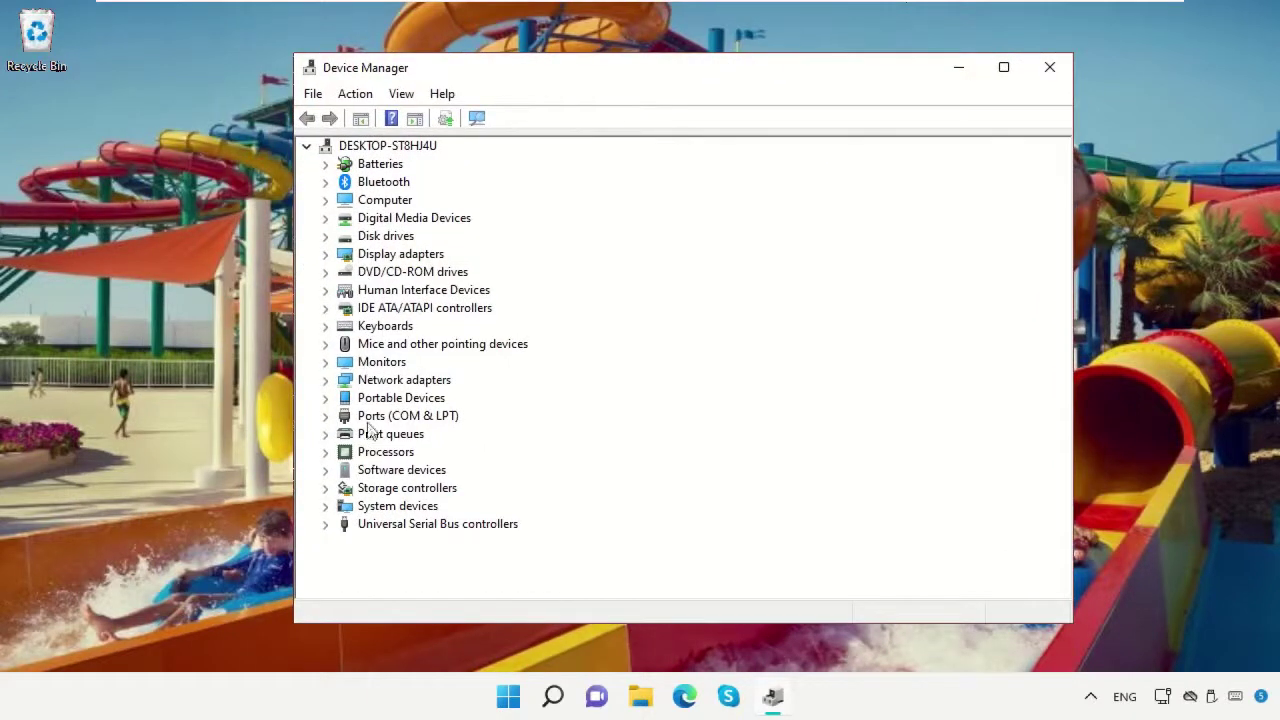
click(385, 512)
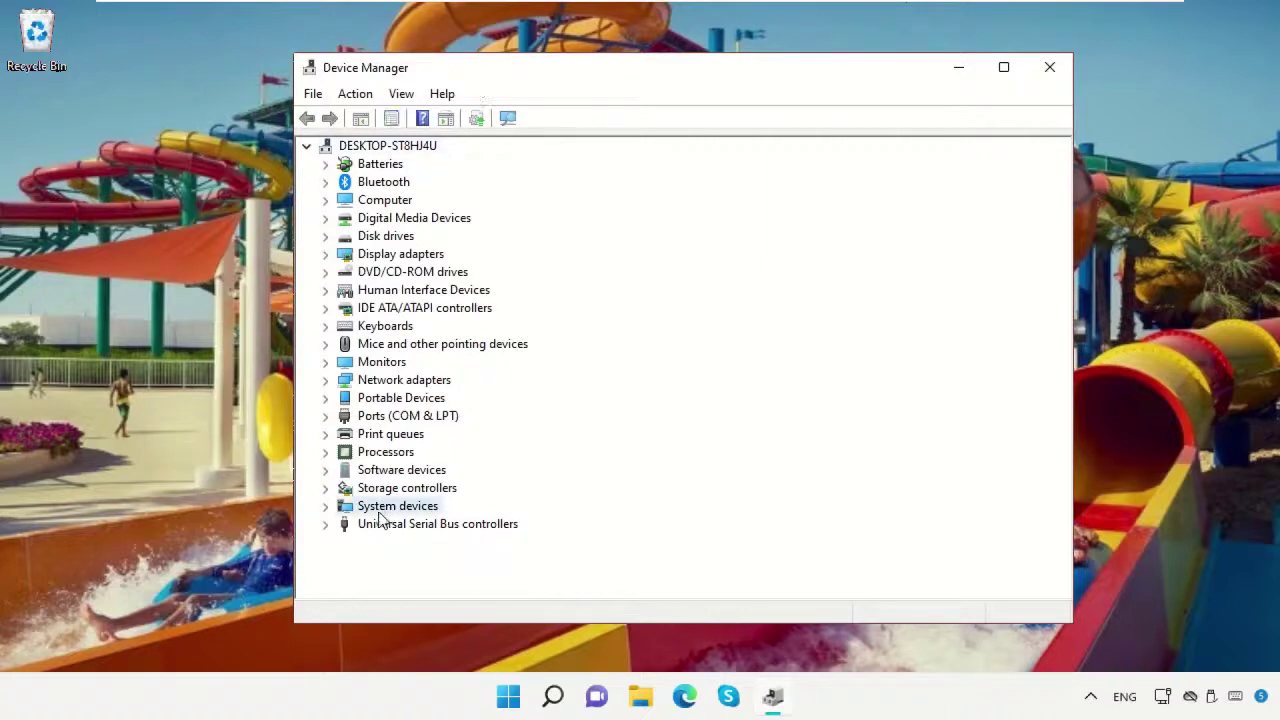
click(326, 507)
scroll(623, 430, down, 20)
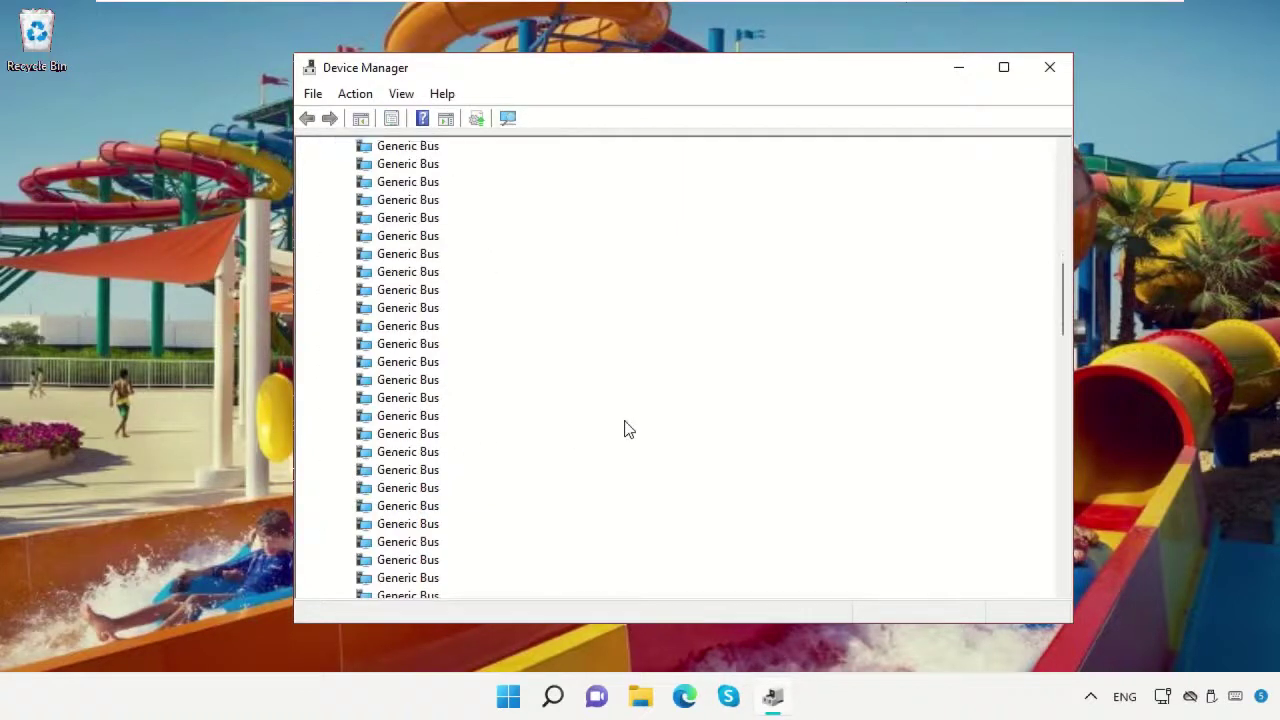
Search automatically for an updated driver for High Definition Audio Controller, and close the wizard and Device Manager.
click(486, 218)
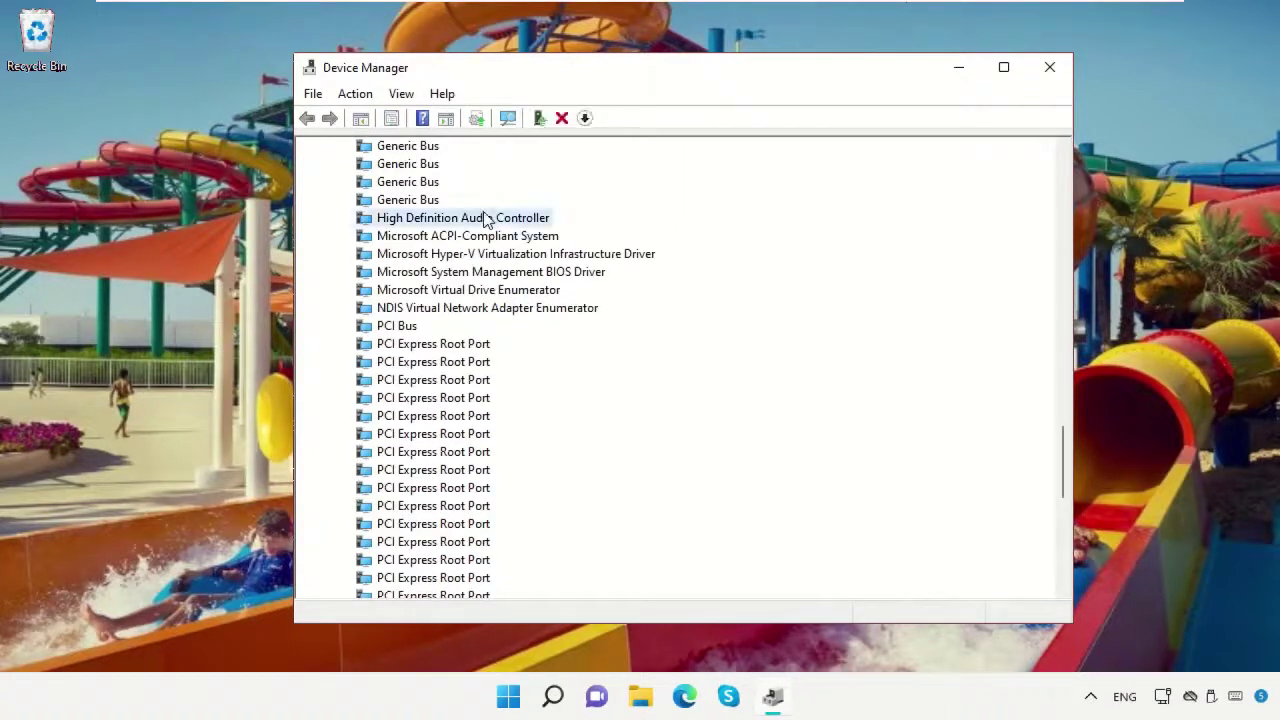
right_click(366, 228)
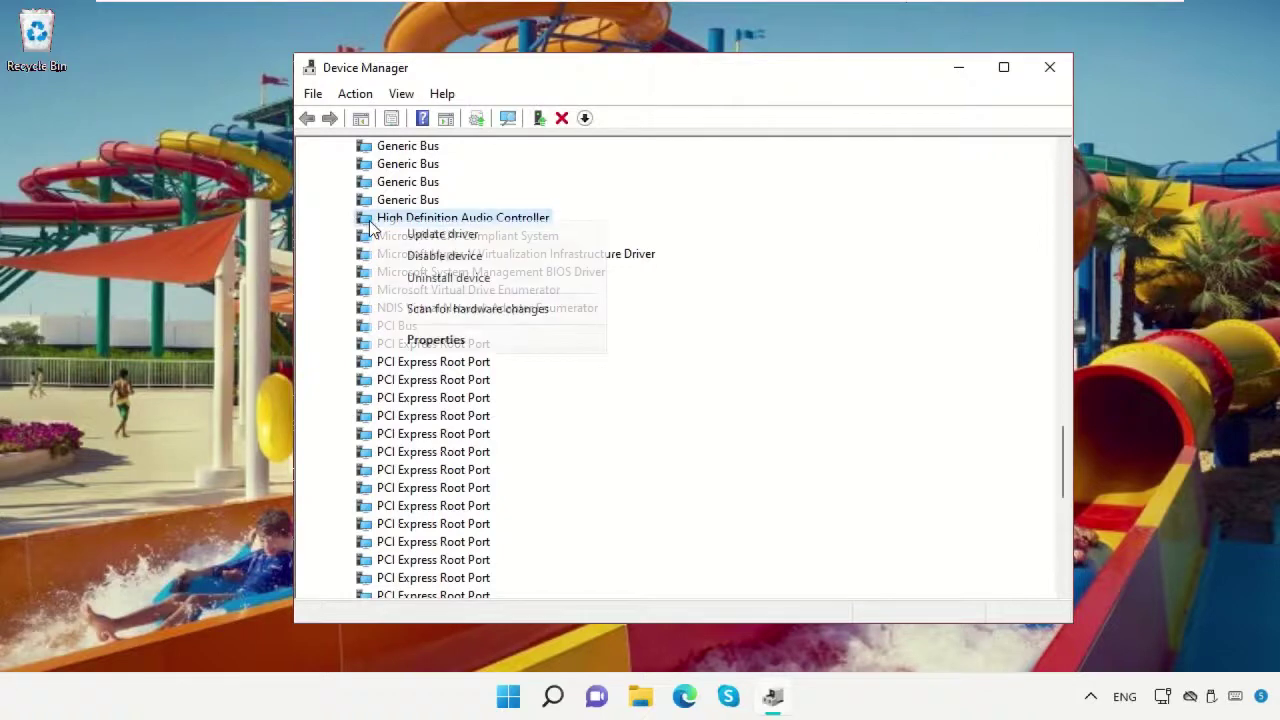
click(422, 236)
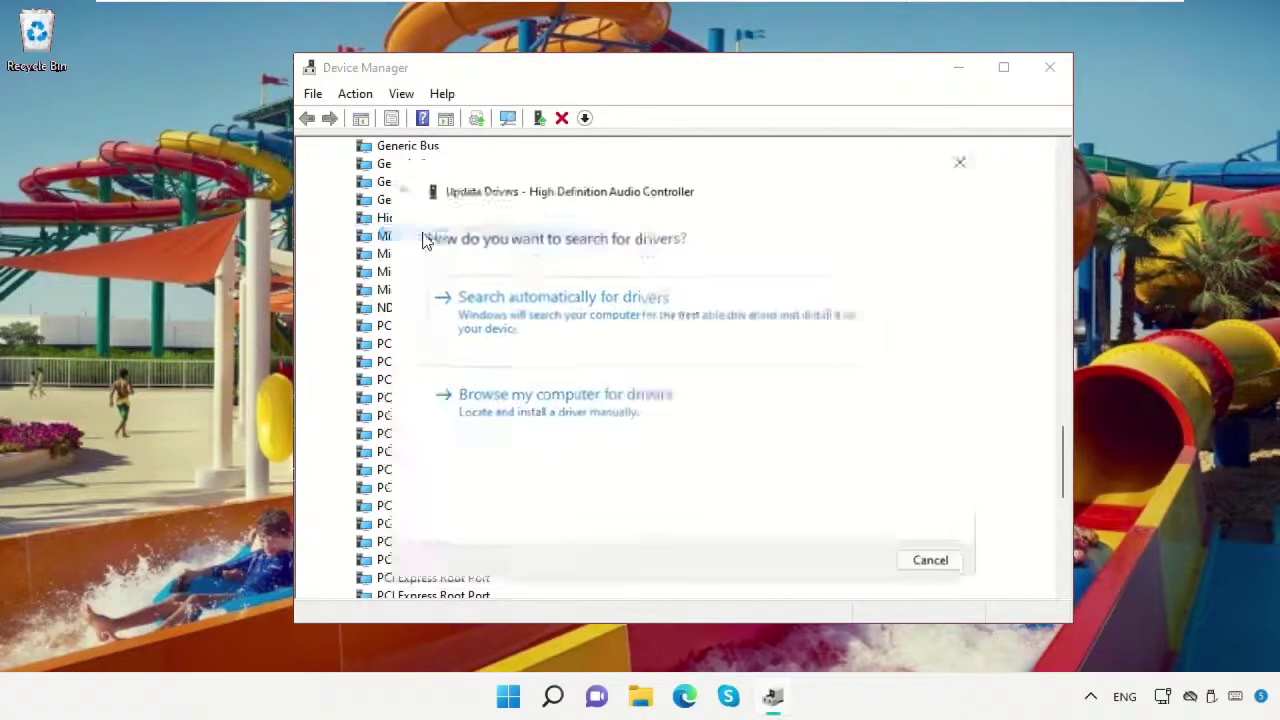
click(601, 304)
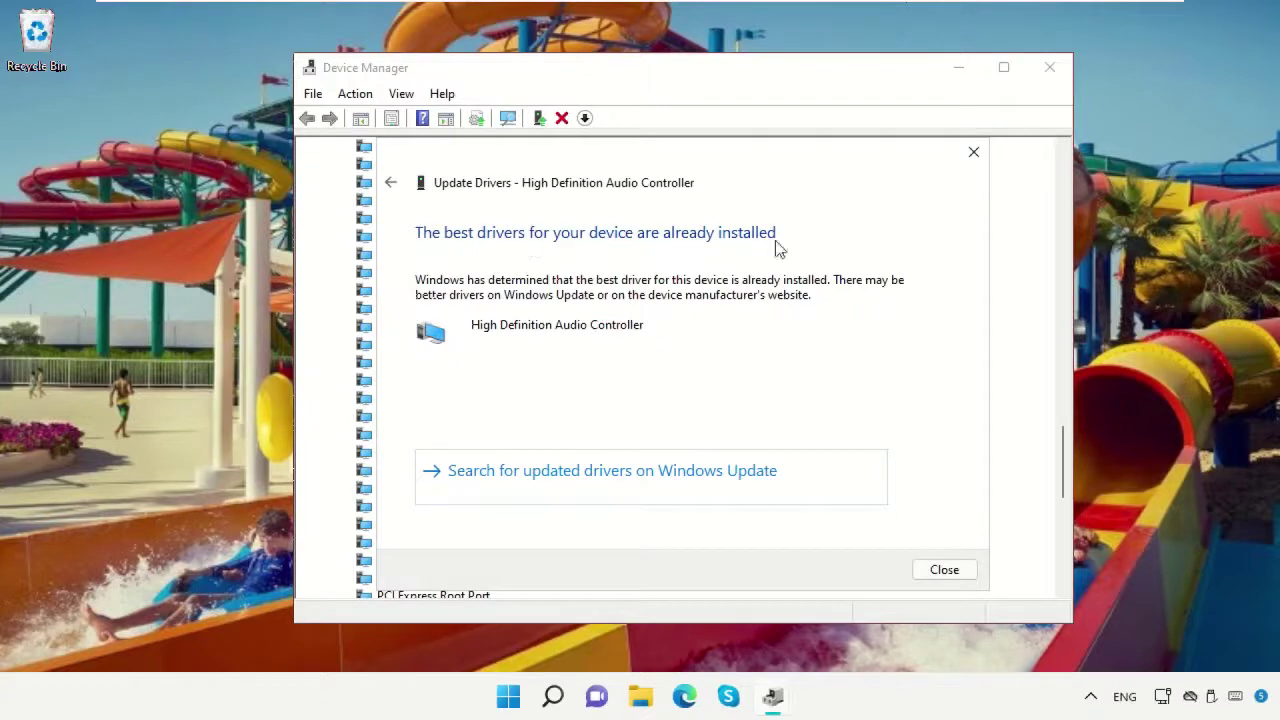
click(970, 152)
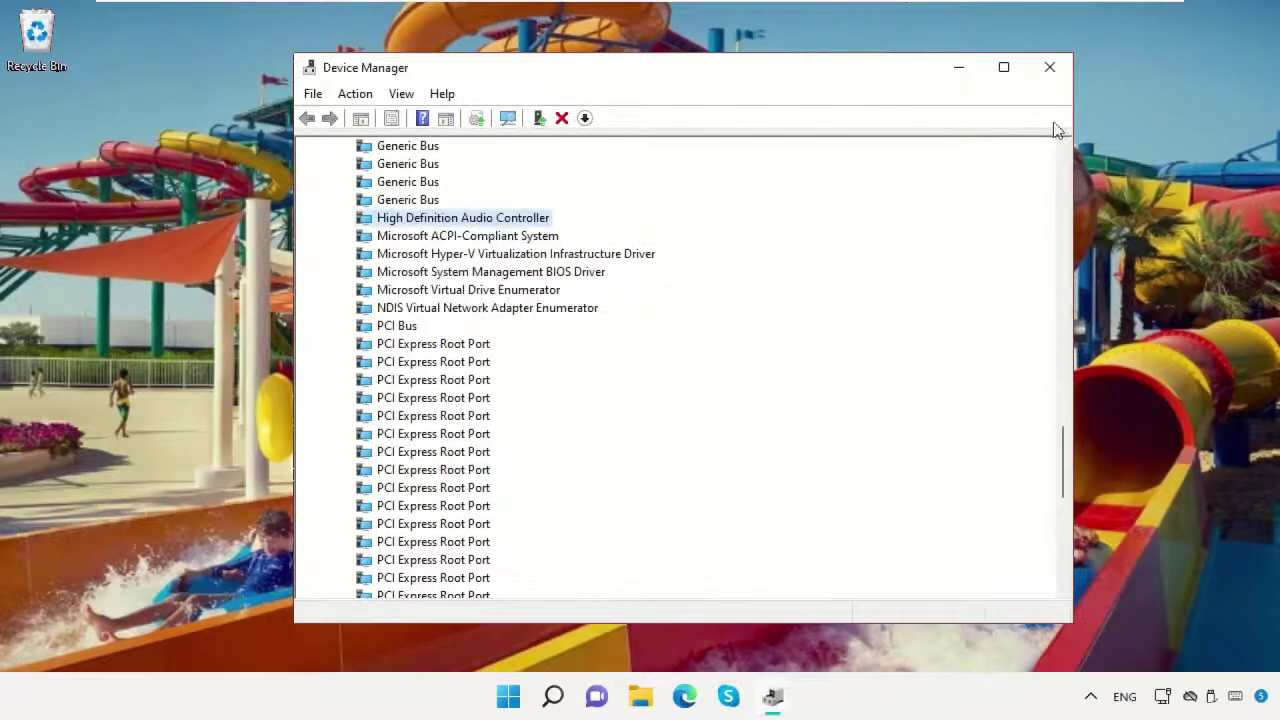
click(1050, 68)
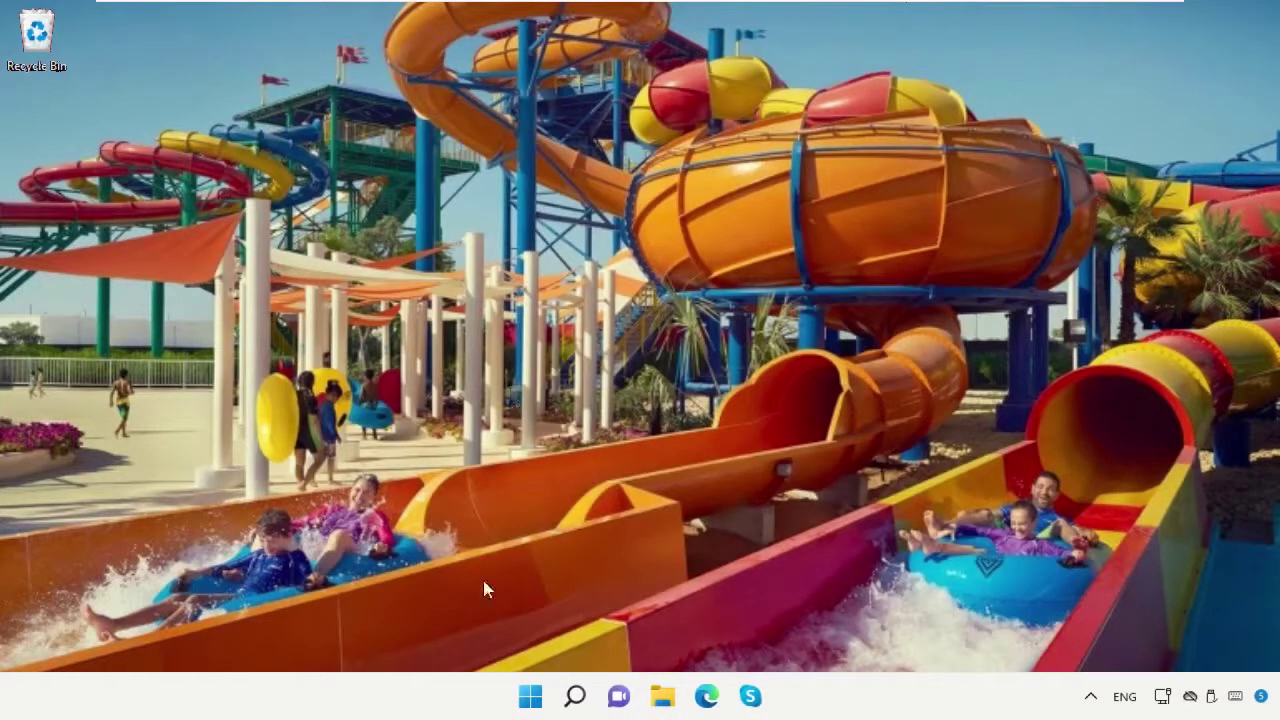
Restart the computer and sign in to Windows with the account password.
click(529, 695)
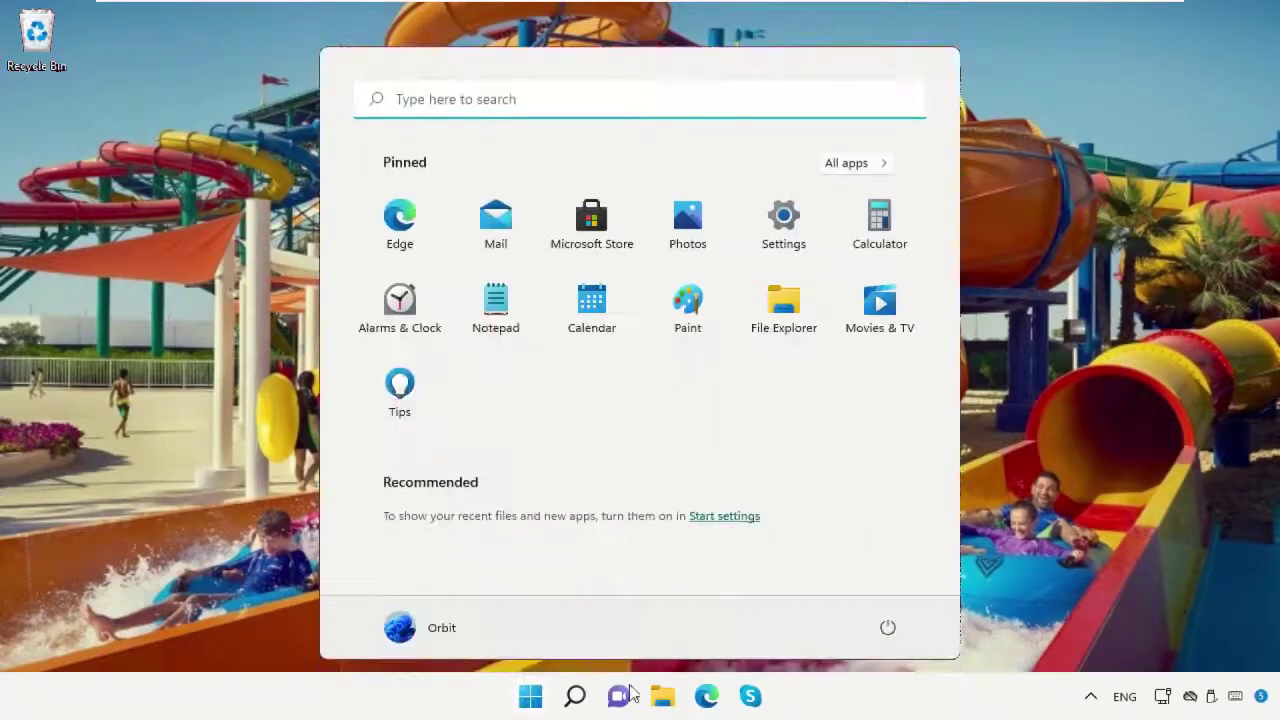
click(888, 628)
click(955, 604)
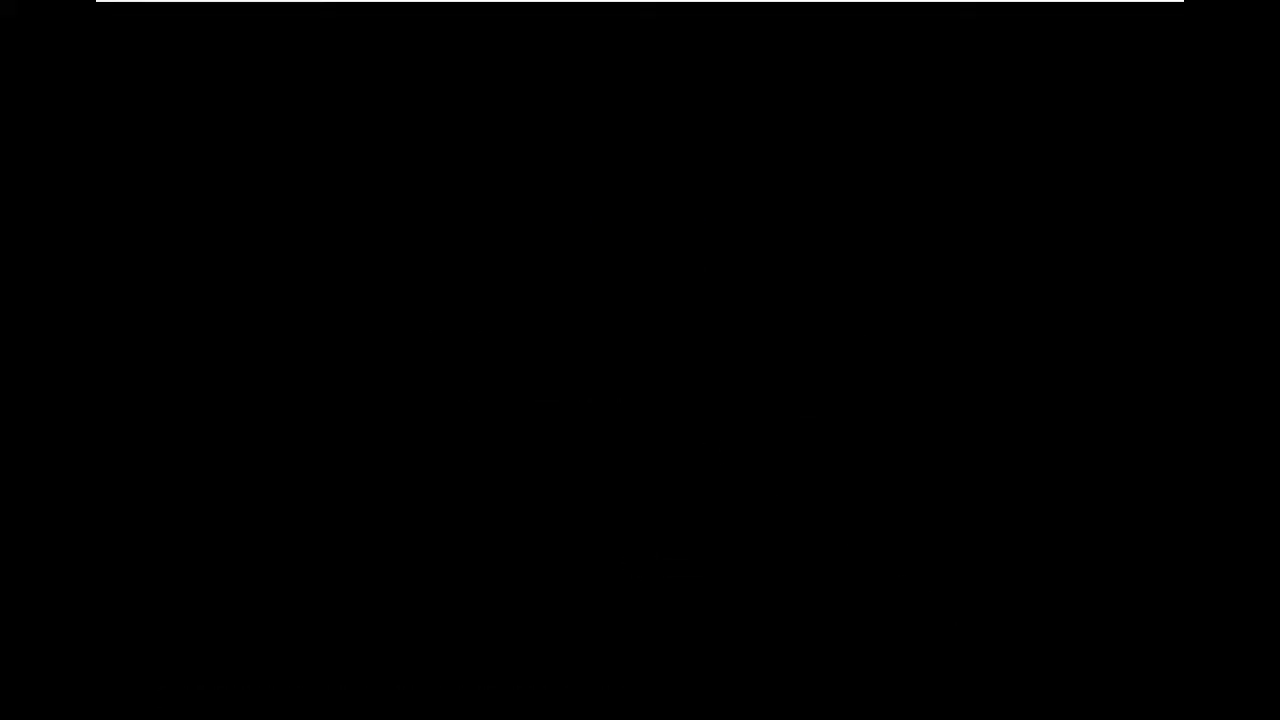
key(space)
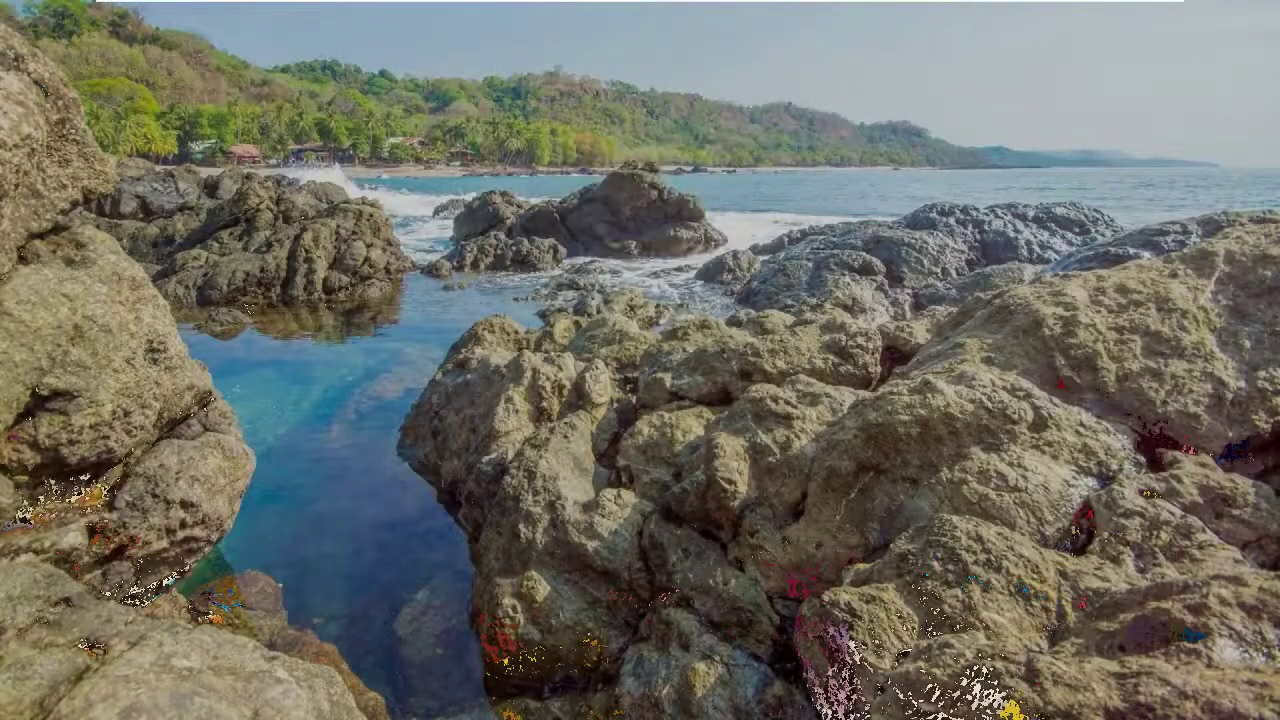
text(••••)
key(Return)
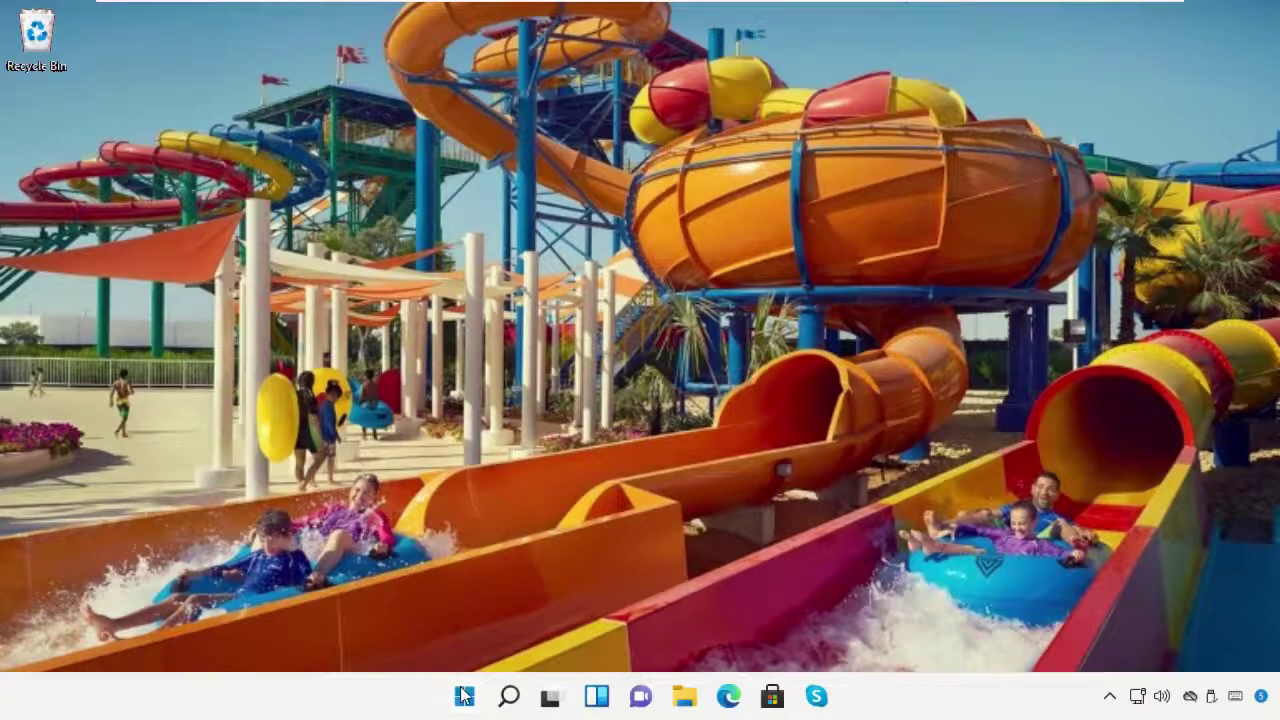
Restart the computer once more from the signed-in desktop.
click(465, 695)
click(888, 627)
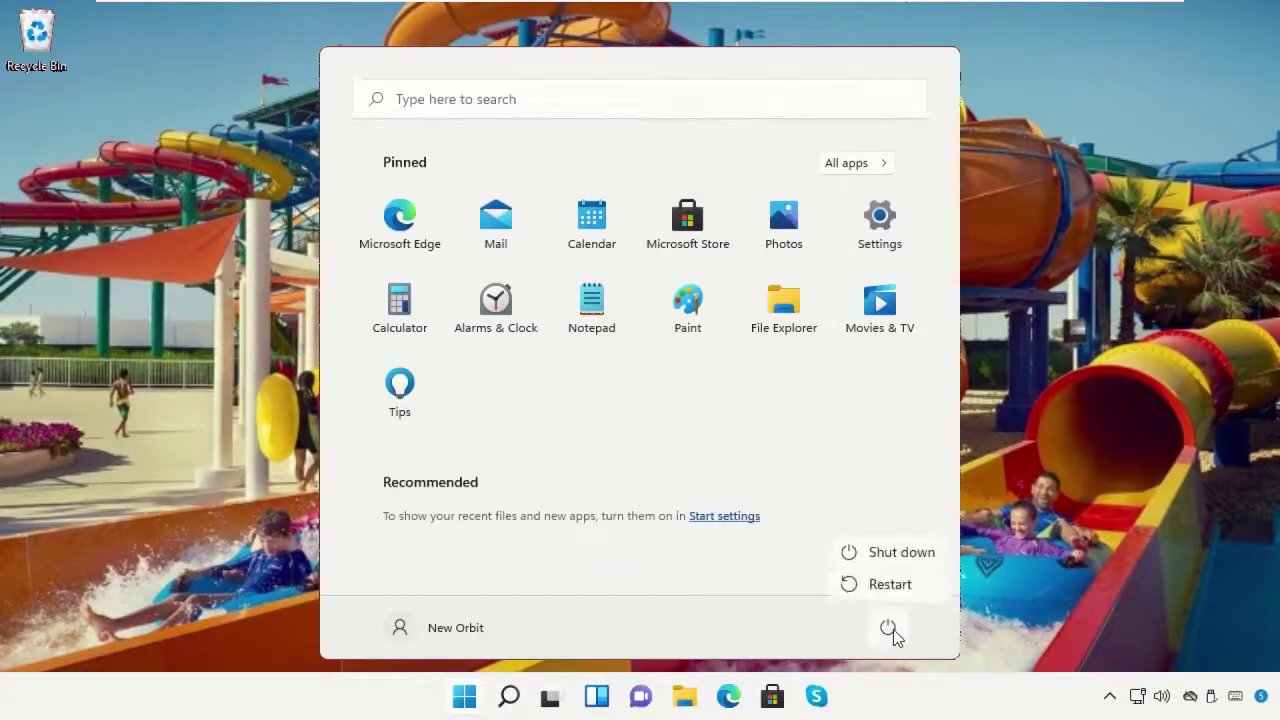
click(890, 588)
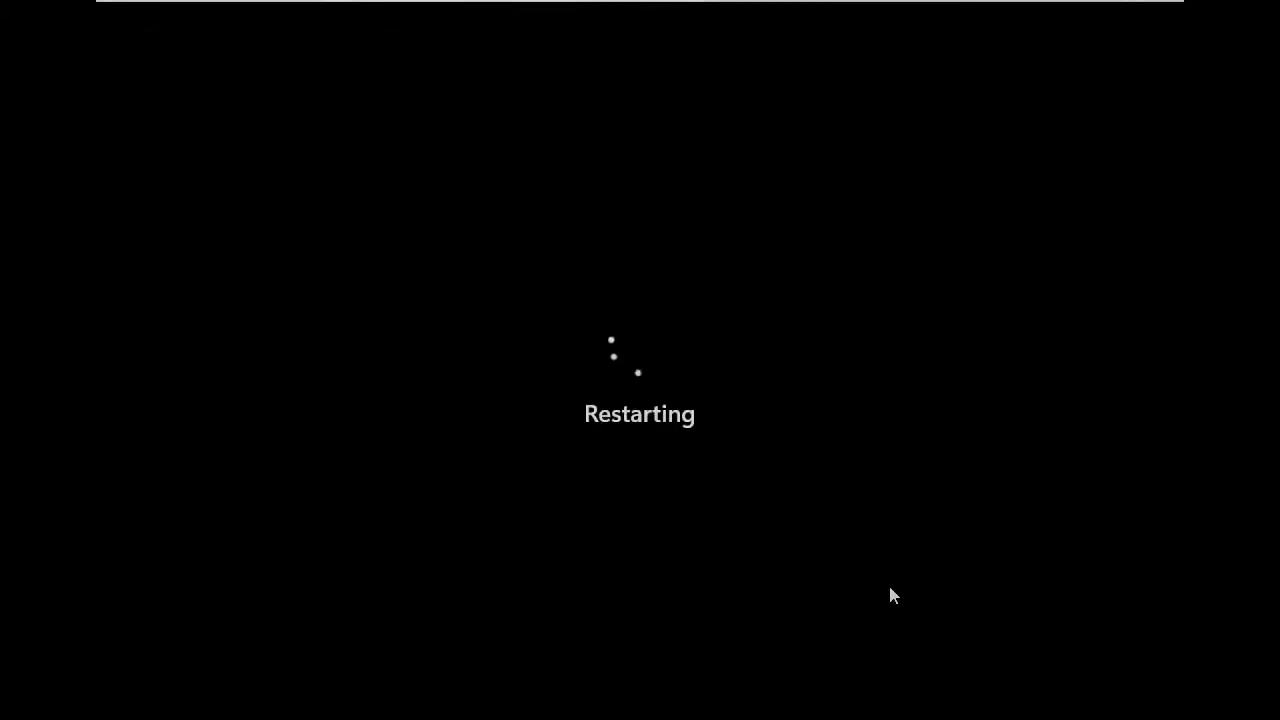